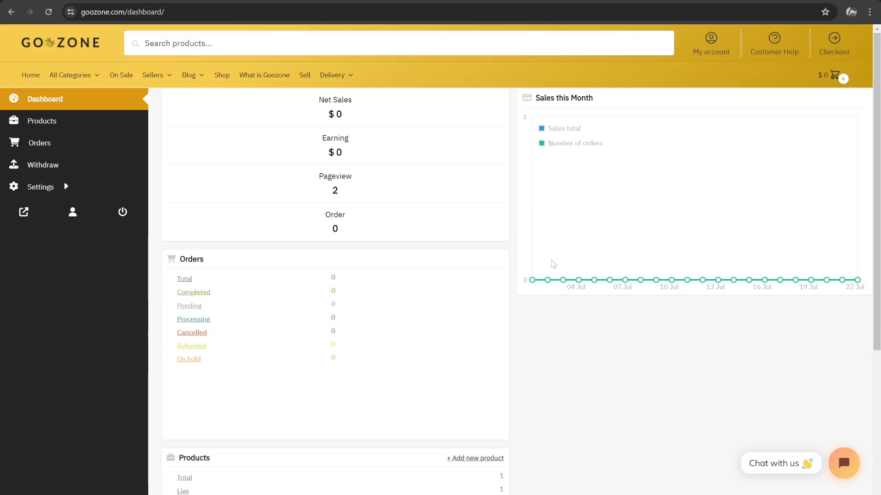
- Open the product list, view the Weightless product's public page, and return to the list
{"action": "mouse_move", "coordinate": [674, 282]}
{"action": "left_click", "coordinate": [79, 131]}
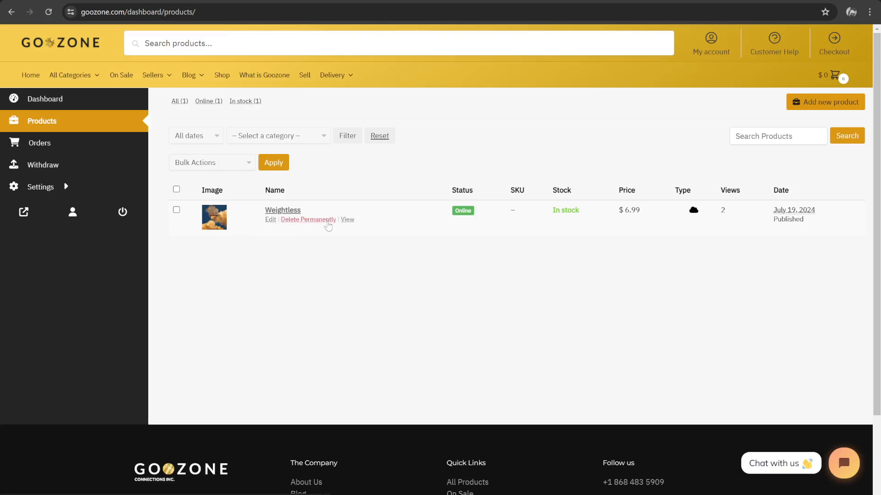
{"action": "left_click", "coordinate": [346, 220]}
{"action": "scroll", "coordinate": [348, 230], "scroll_direction": "down", "scroll_amount": 2}
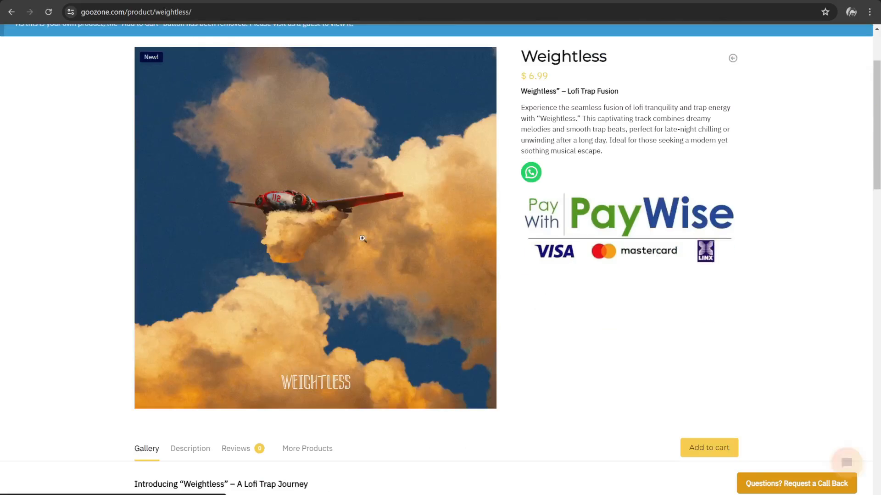
{"action": "scroll", "coordinate": [468, 211], "scroll_direction": "up", "scroll_amount": 2}
{"action": "scroll", "coordinate": [451, 228], "scroll_direction": "down", "scroll_amount": 1}
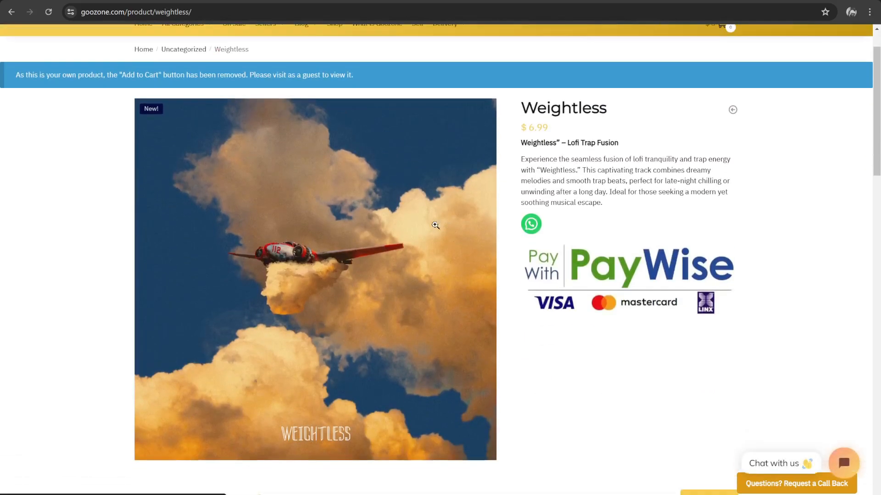
{"action": "key", "text": "alt+Left"}
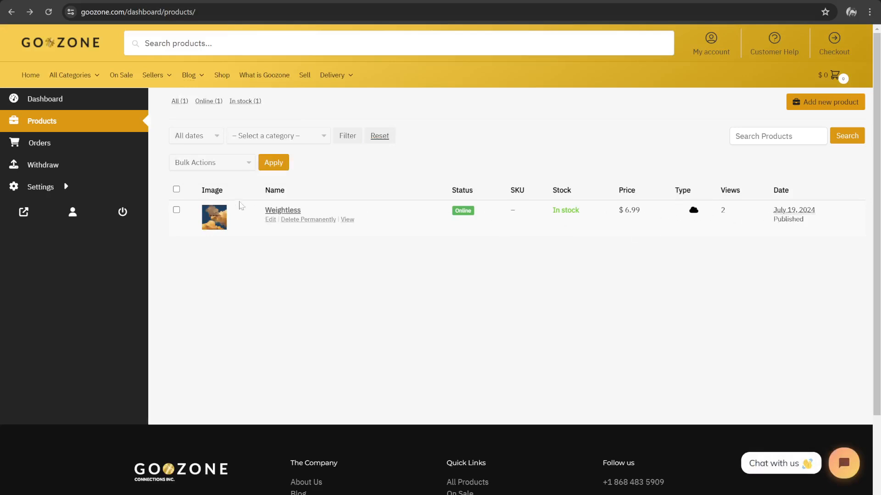
- Check the bulk actions available for products, and view the Orders page
{"action": "left_click", "coordinate": [239, 164]}
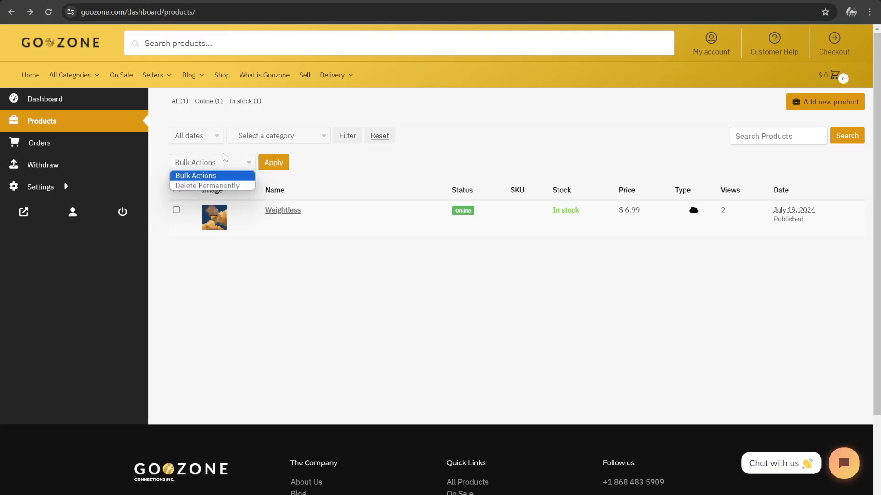
{"action": "left_click", "coordinate": [315, 170]}
{"action": "left_click", "coordinate": [97, 153]}
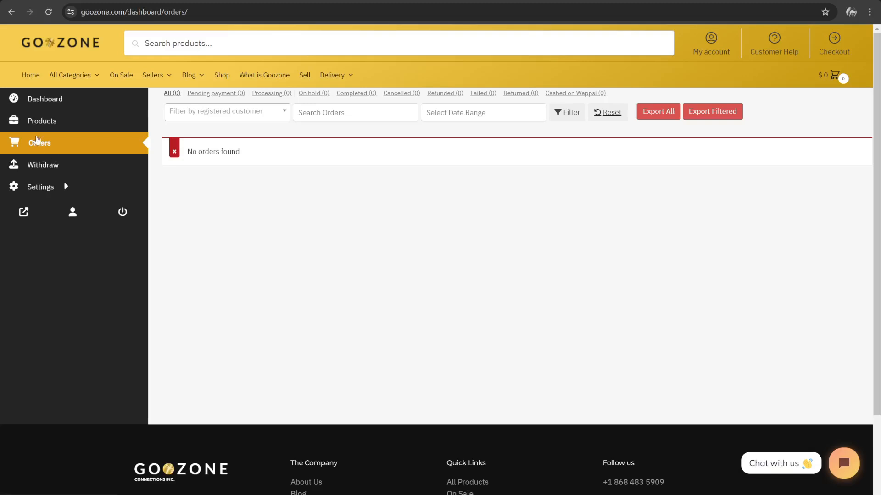
- Create a new product in the store's product list with the title "Hoodie" and a price of $350
{"action": "left_click", "coordinate": [39, 123]}
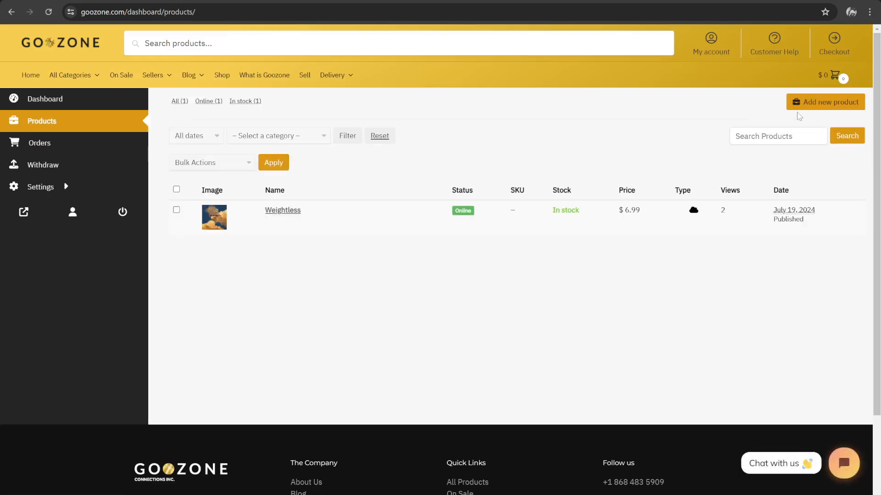
{"action": "left_click", "coordinate": [815, 108]}
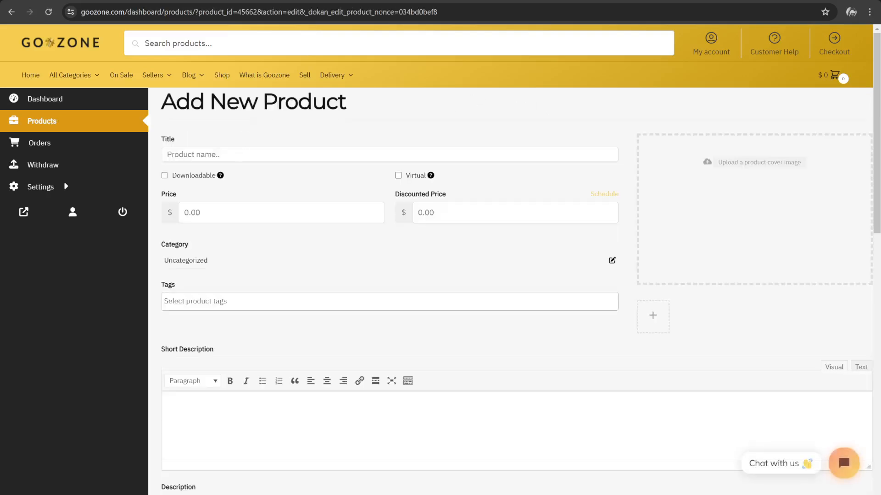
{"action": "left_click", "coordinate": [222, 154]}
{"action": "left_click", "coordinate": [332, 178]}
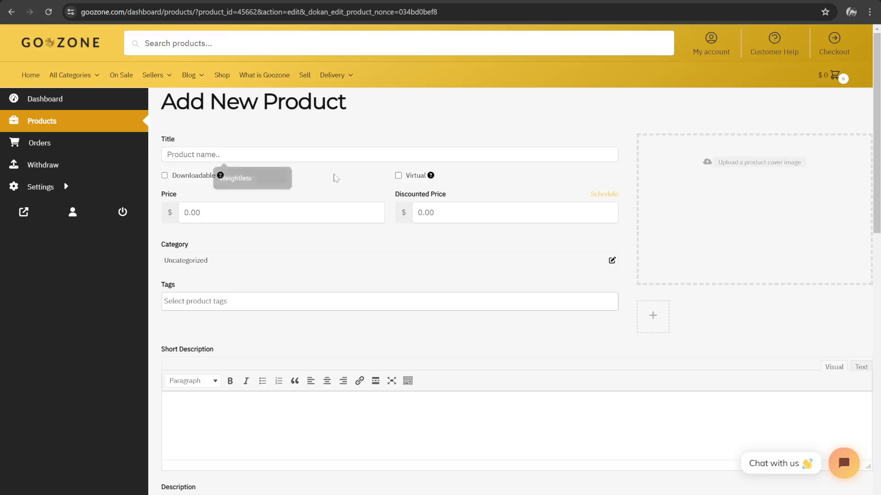
{"action": "left_click", "coordinate": [222, 154]}
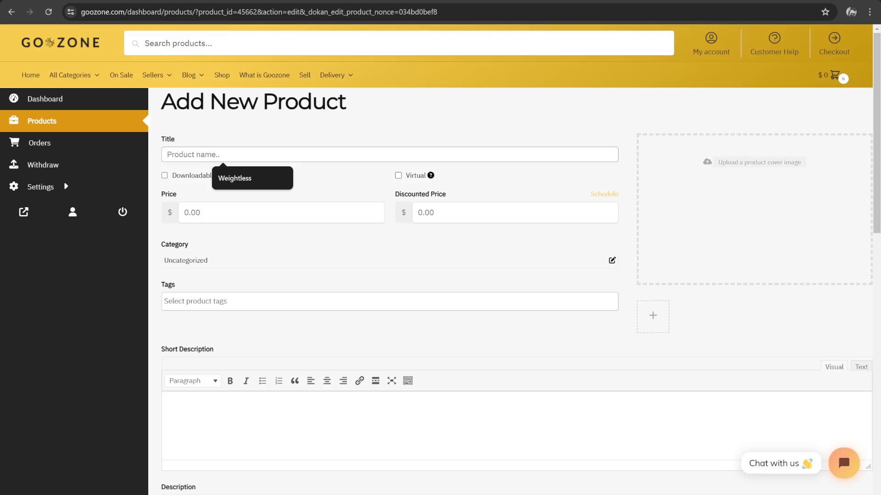
{"action": "type", "text": "H"}
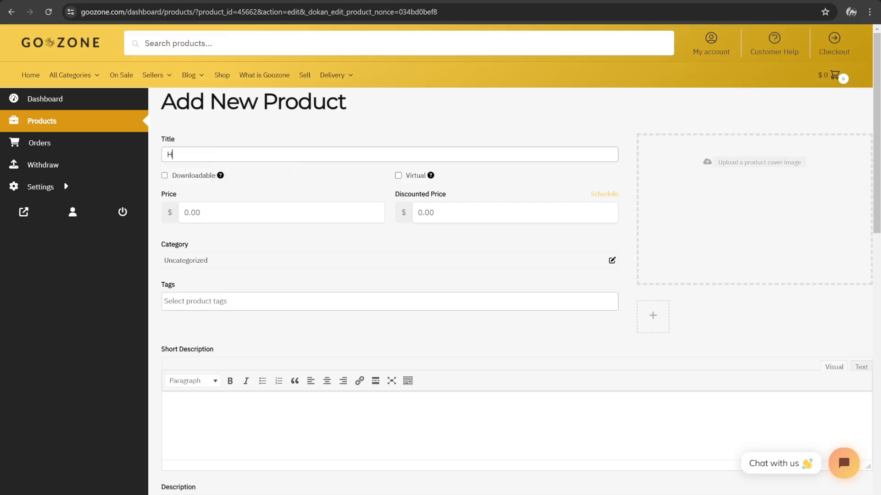
{"action": "type", "text": "oodie"}
{"action": "left_click", "coordinate": [275, 215]}
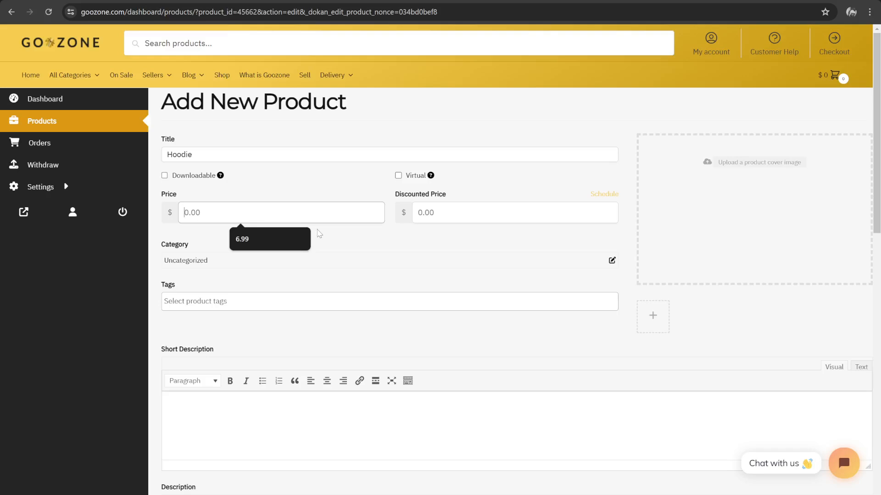
{"action": "type", "text": "350"}
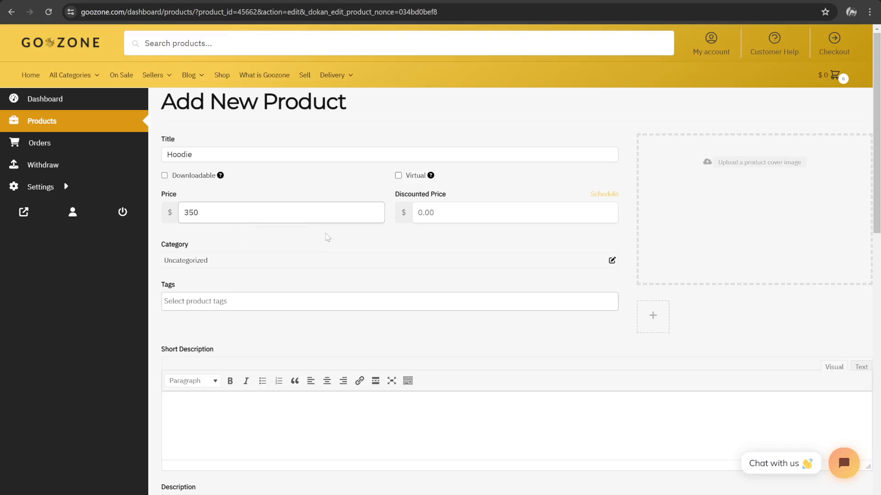
- Set the hoodie's product category to Clothing
{"action": "left_click", "coordinate": [306, 256]}
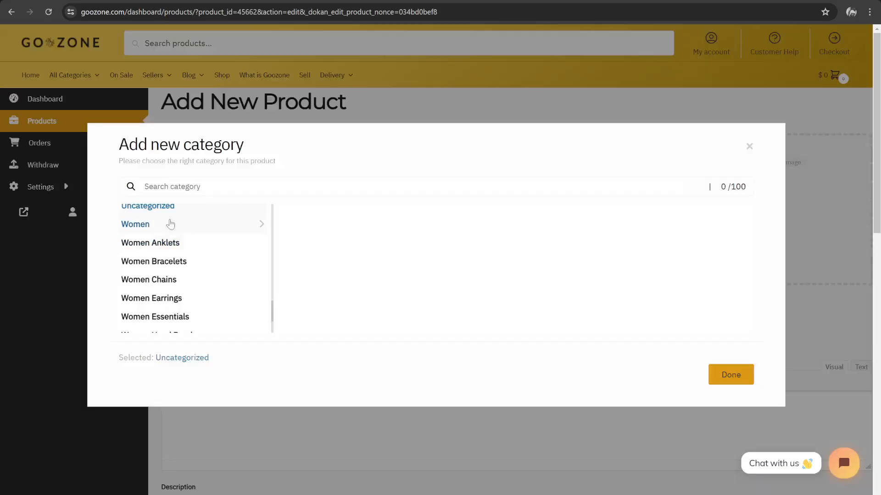
{"action": "scroll", "coordinate": [173, 237], "scroll_direction": "down", "scroll_amount": 5}
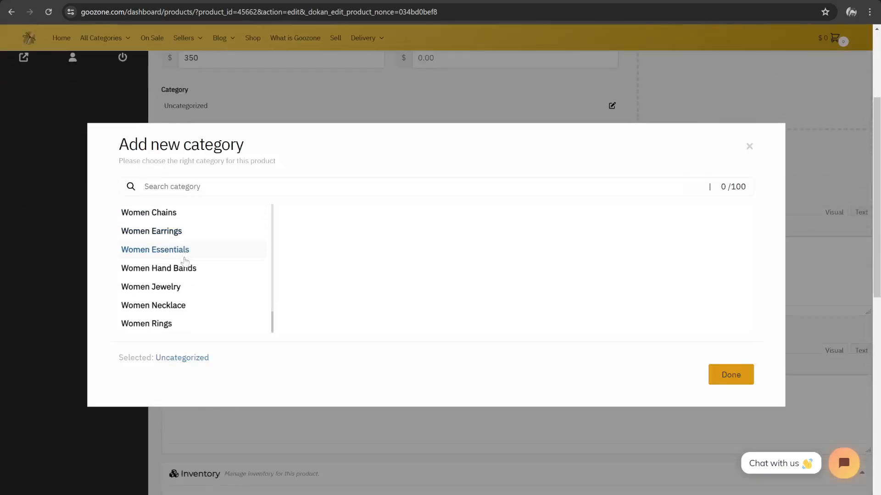
{"action": "scroll", "coordinate": [184, 264], "scroll_direction": "up", "scroll_amount": 12}
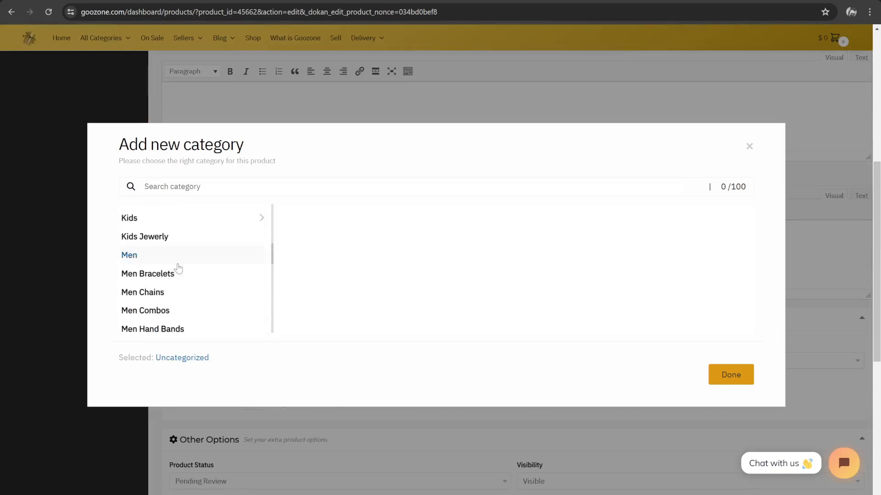
{"action": "scroll", "coordinate": [178, 269], "scroll_direction": "up", "scroll_amount": 8}
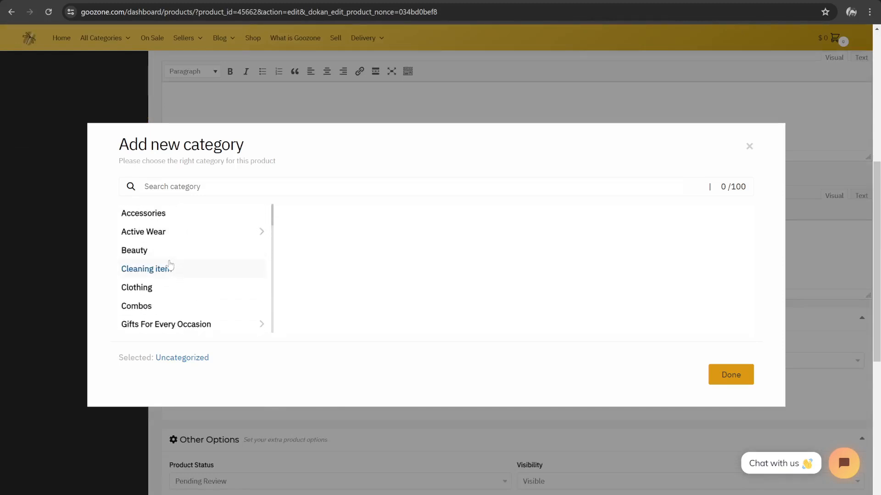
{"action": "left_click", "coordinate": [181, 289]}
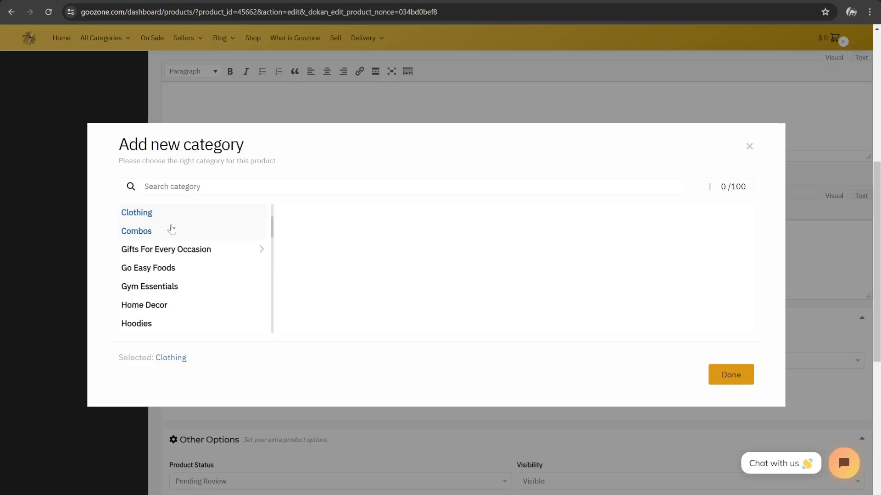
{"action": "scroll", "coordinate": [166, 234], "scroll_direction": "up", "scroll_amount": 2}
{"action": "scroll", "coordinate": [189, 284], "scroll_direction": "up", "scroll_amount": 2}
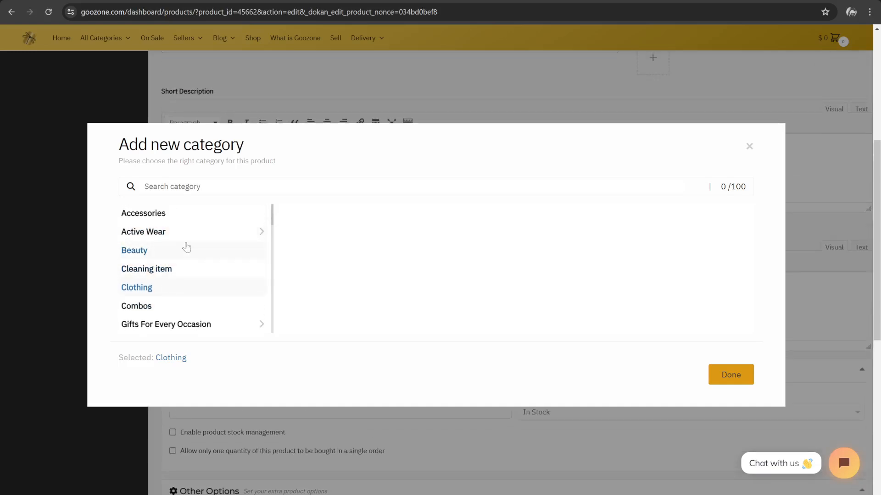
{"action": "scroll", "coordinate": [187, 250], "scroll_direction": "up", "scroll_amount": 2}
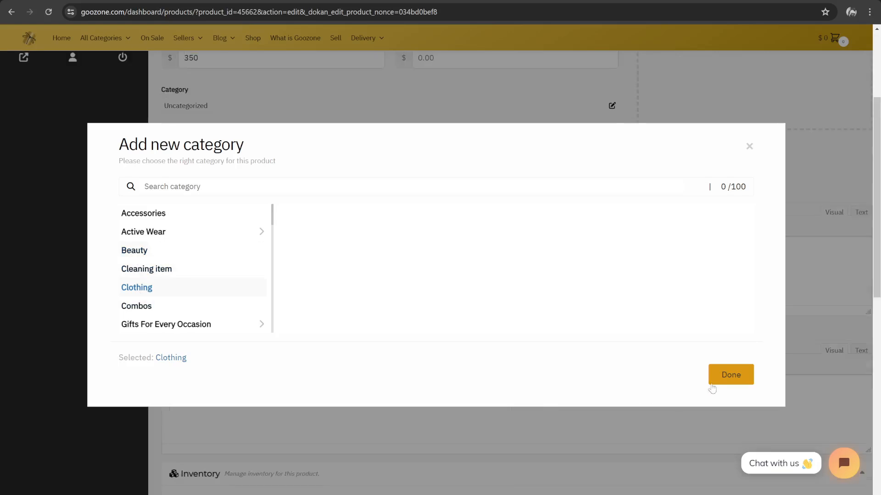
{"action": "left_click", "coordinate": [723, 382]}
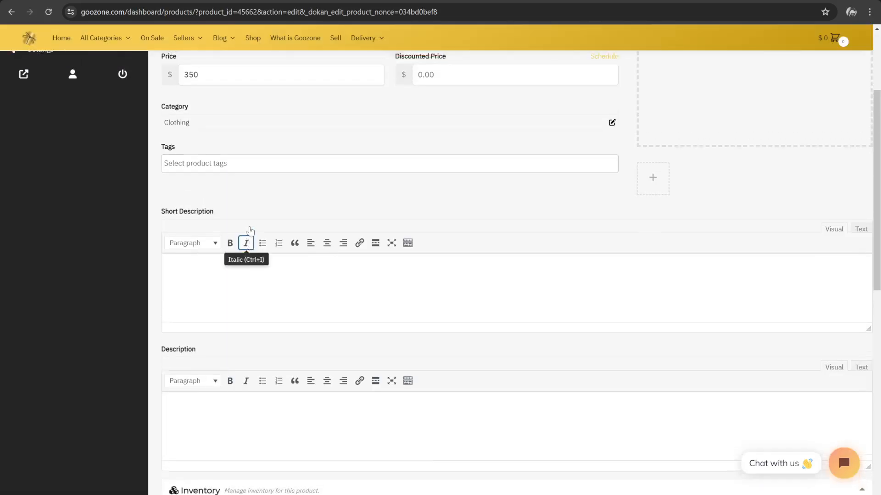
- View the suggested product tags without adding any, and go to the description fields
{"action": "scroll", "coordinate": [248, 232], "scroll_direction": "up", "scroll_amount": 2}
{"action": "left_click", "coordinate": [248, 249]}
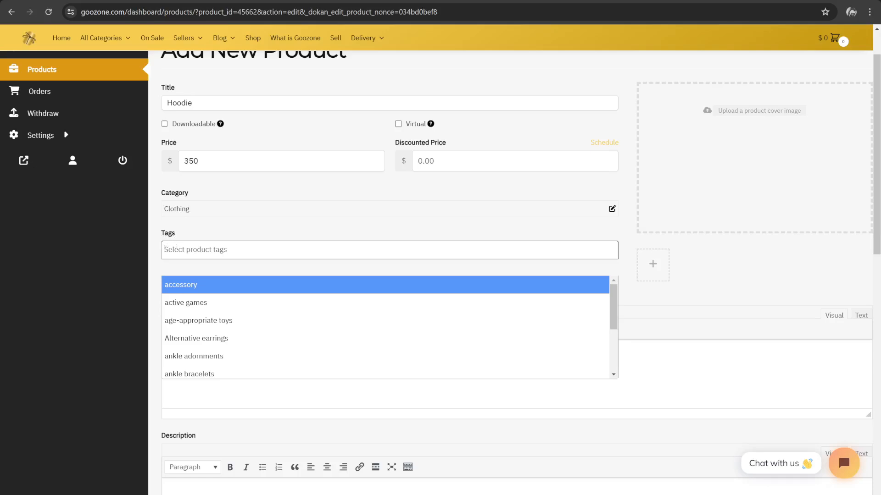
{"action": "key", "text": "Escape"}
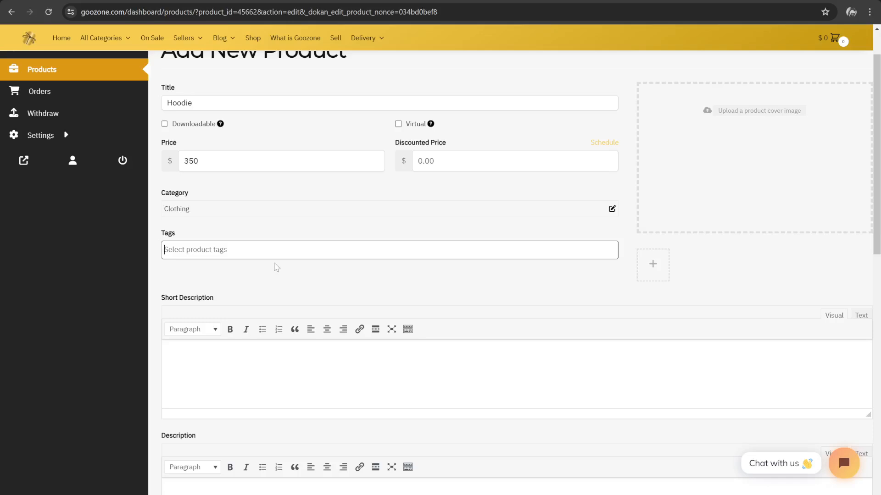
{"action": "scroll", "coordinate": [276, 267], "scroll_direction": "down", "scroll_amount": 3}
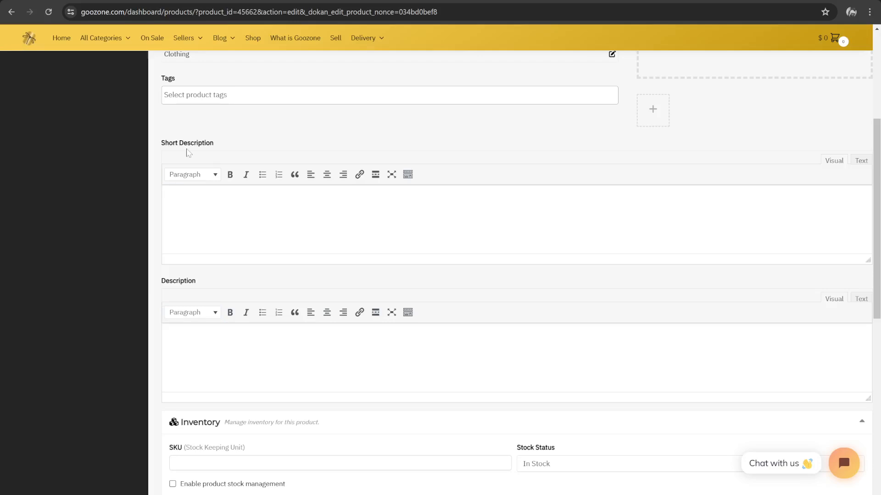
- Open ChatGPT in a new browser tab and start a new chat
{"action": "key", "text": "ctrl+t"}
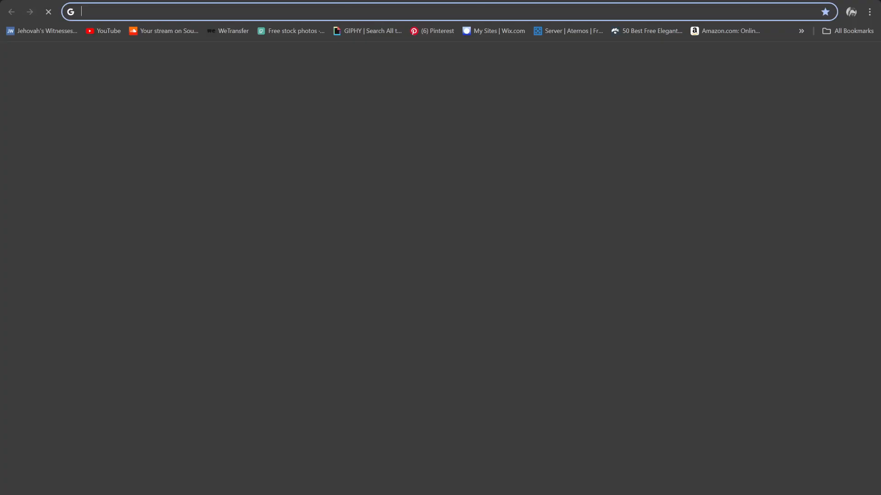
{"action": "type", "text": "chatg"}
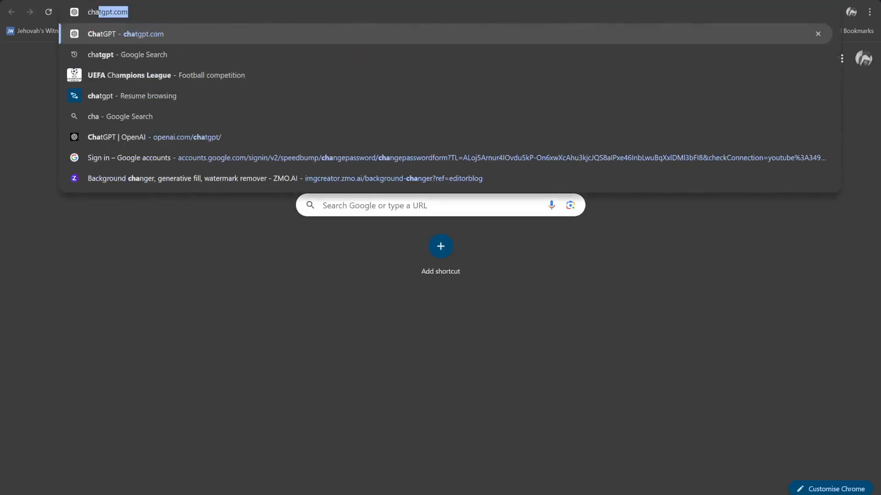
{"action": "type", "text": "pt"}
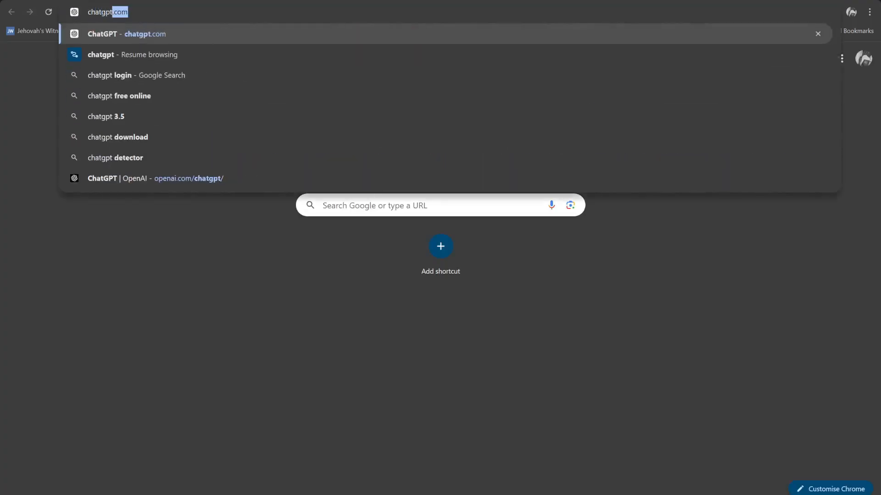
{"action": "left_click", "coordinate": [155, 32]}
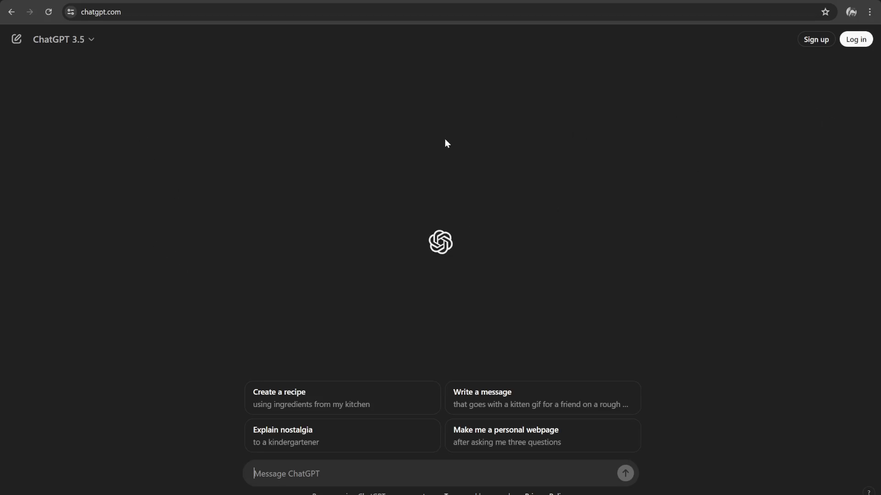
{"action": "left_click", "coordinate": [17, 40]}
{"action": "left_click", "coordinate": [476, 303]}
{"action": "left_click", "coordinate": [316, 464]}
- Send ChatGPT the prompt "Create a product description for a high quailty heavy hoodie made by a brand named Lgndrv"
{"action": "type", "text": "Create a"}
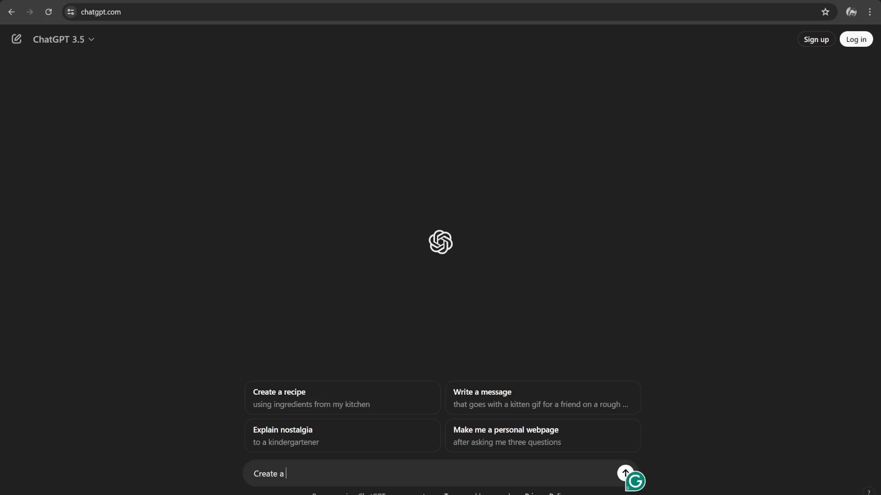
{"action": "type", "text": " product description for a h"}
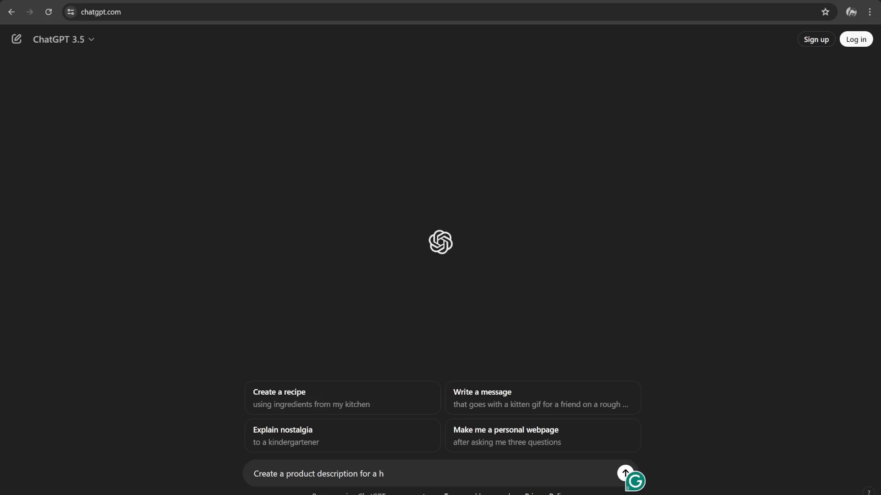
{"action": "type", "text": "igh quali"}
{"action": "type", "text": "ty "}
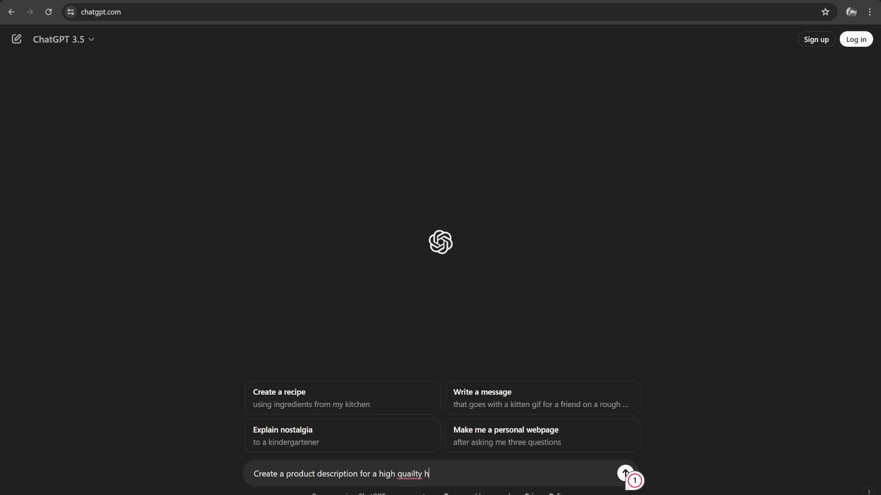
{"action": "type", "text": "heavby"}
{"action": "type", "text": "y hood"}
{"action": "type", "text": "ie mad"}
{"action": "type", "text": "e by a brand "}
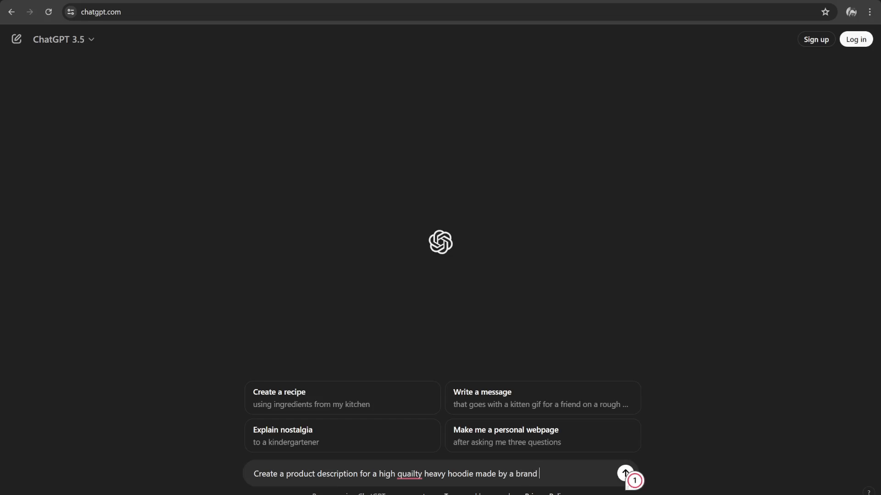
{"action": "type", "text": "named Lgndrv"}
{"action": "key", "text": "Return"}
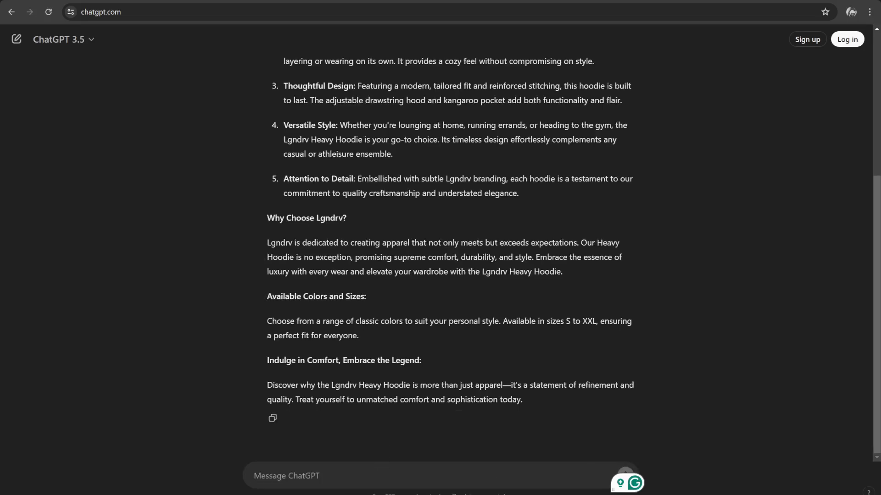
- Send ChatGPT the follow-up prompt "Make this a short description"
{"action": "type", "text": "Make"}
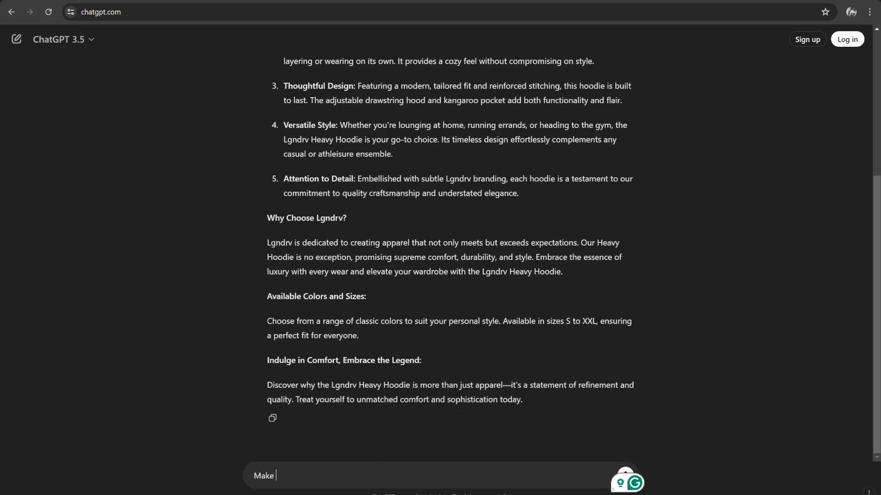
{"action": "type", "text": " this "}
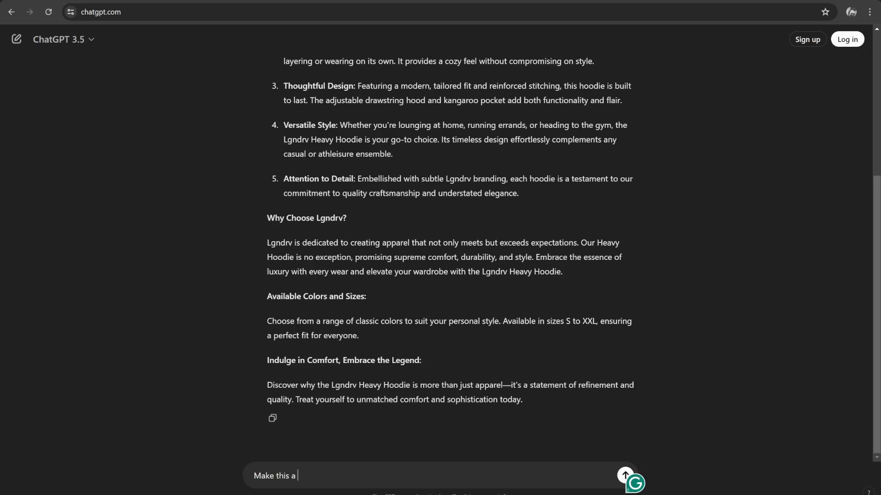
{"action": "type", "text": "a short description"}
{"action": "key", "text": "Return"}
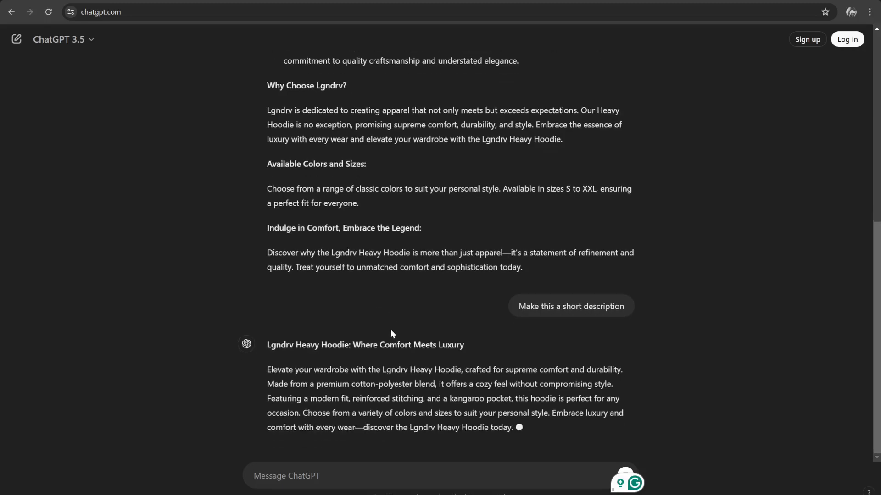
- Copy ChatGPT's whole short reply and paste it into the hoodie's Short Description on the Goozone product page
{"action": "scroll", "coordinate": [389, 330], "scroll_direction": "up", "scroll_amount": 5}
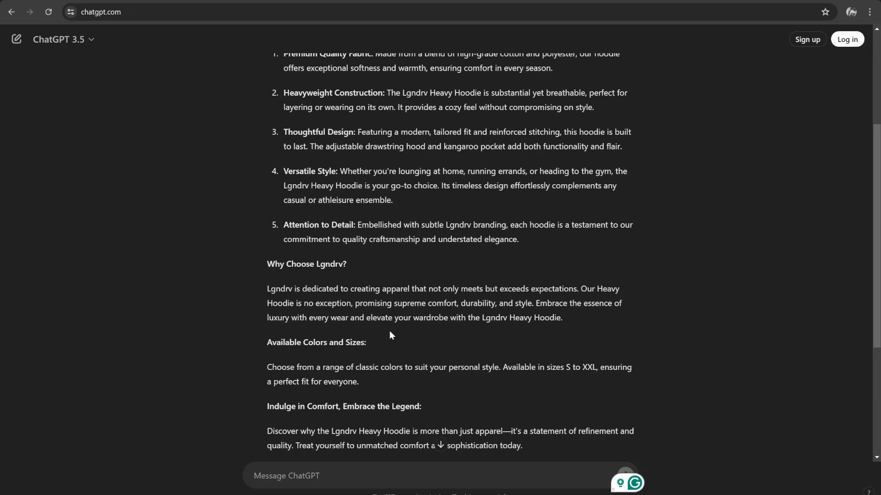
{"action": "scroll", "coordinate": [390, 330], "scroll_direction": "down", "scroll_amount": 5}
{"action": "scroll", "coordinate": [275, 293], "scroll_direction": "up", "scroll_amount": 3}
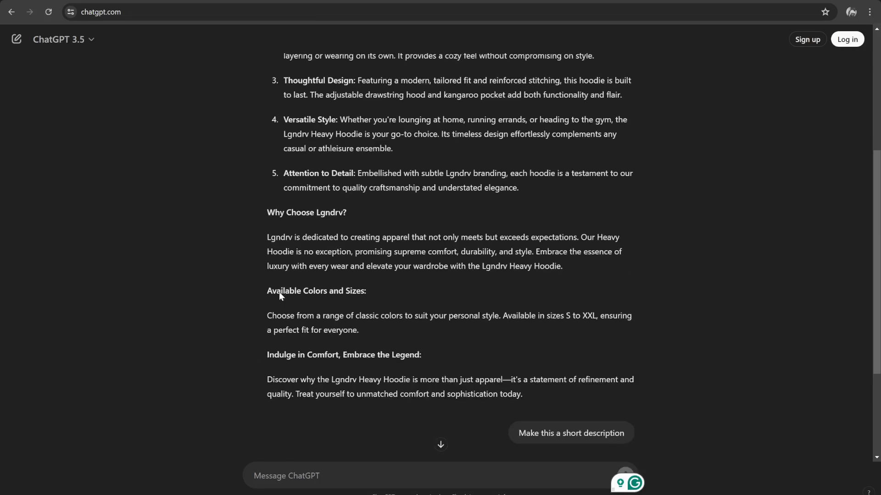
{"action": "scroll", "coordinate": [279, 292], "scroll_direction": "down", "scroll_amount": 3}
{"action": "scroll", "coordinate": [252, 323], "scroll_direction": "up", "scroll_amount": 8}
{"action": "scroll", "coordinate": [278, 191], "scroll_direction": "down", "scroll_amount": 8}
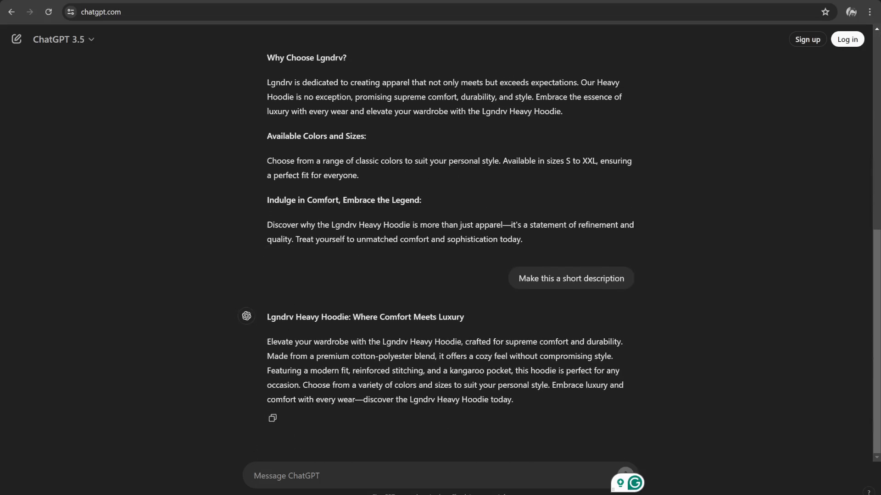
{"action": "left_click", "coordinate": [274, 419]}
{"action": "key", "text": "ctrl+Tab"}
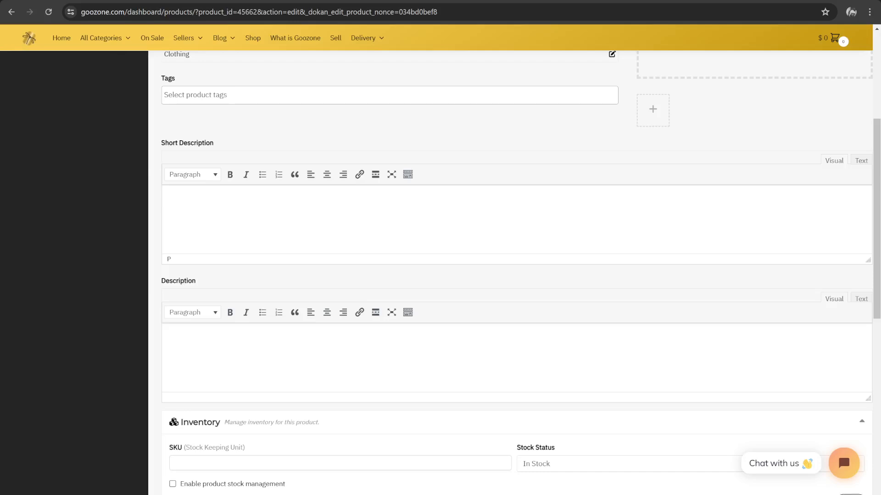
{"action": "right_click", "coordinate": [175, 197]}
{"action": "left_click", "coordinate": [210, 297]}
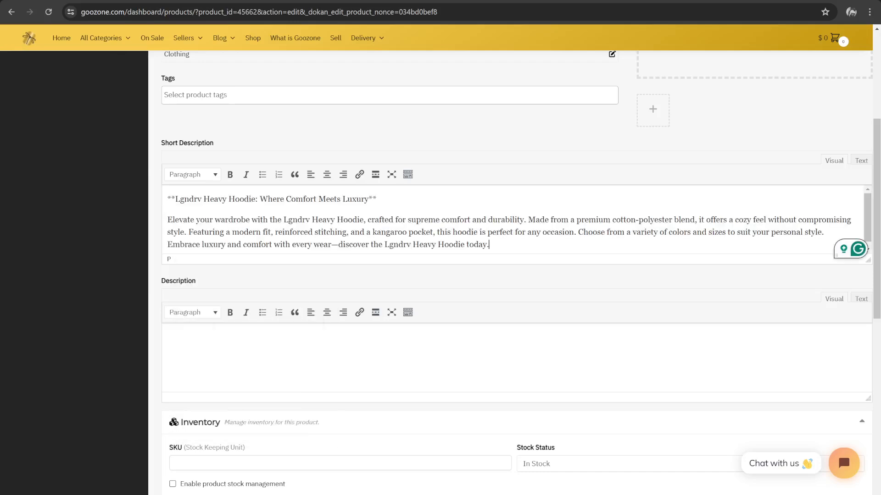
- Remove the asterisks around the heading "Lgndrv Heavy Hoodie: Where Comfort Meets Luxury" in the Short Description
{"action": "left_click", "coordinate": [175, 199]}
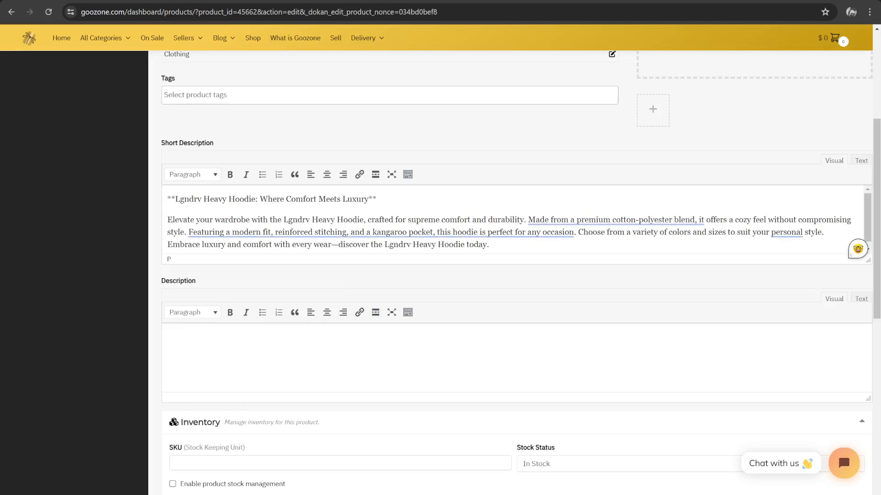
{"action": "key", "text": "BackSpace"}
{"action": "key", "text": "BackSpace"}
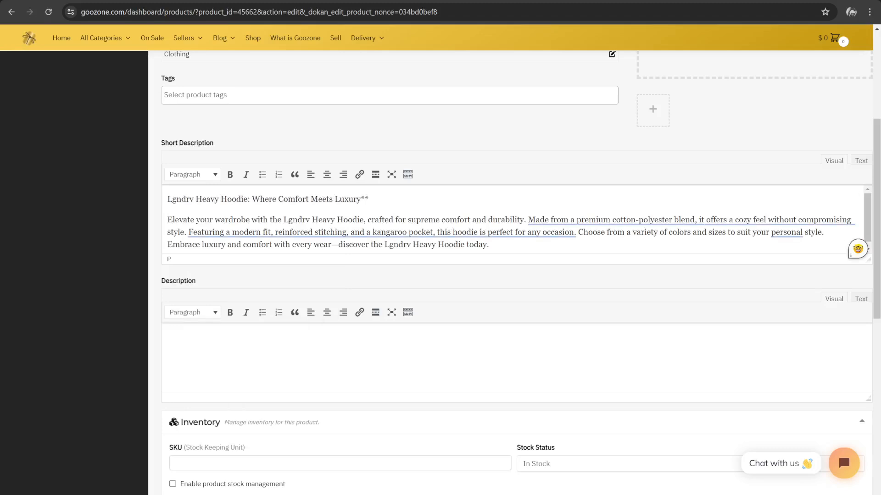
{"action": "key", "text": "BackSpace"}
{"action": "key", "text": "BackSpace"}
- Copy ChatGPT's whole first, long reply and paste it into the product's Description on the Goozone page
{"action": "scroll", "coordinate": [294, 230], "scroll_direction": "down", "scroll_amount": 1}
{"action": "scroll", "coordinate": [289, 306], "scroll_direction": "down", "scroll_amount": 3}
{"action": "key", "text": "ctrl+Tab"}
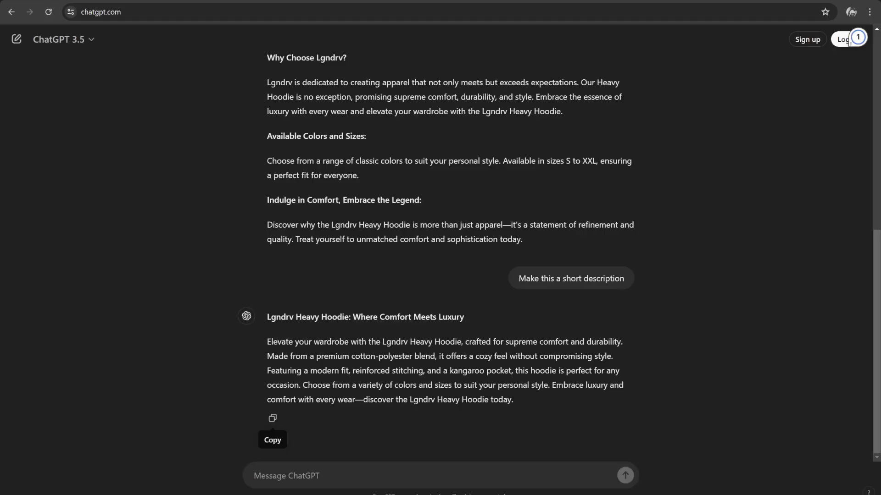
{"action": "left_click", "coordinate": [275, 256]}
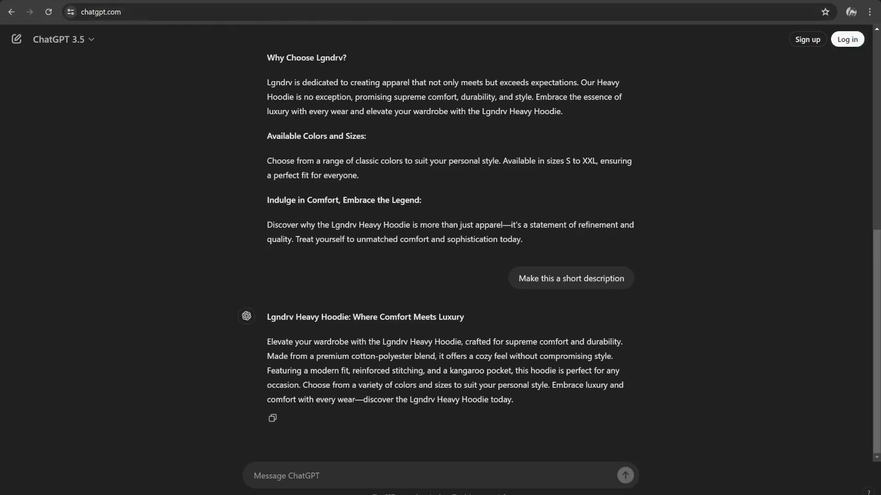
{"action": "key", "text": "ctrl+Tab"}
{"action": "key", "text": "ctrl+v"}
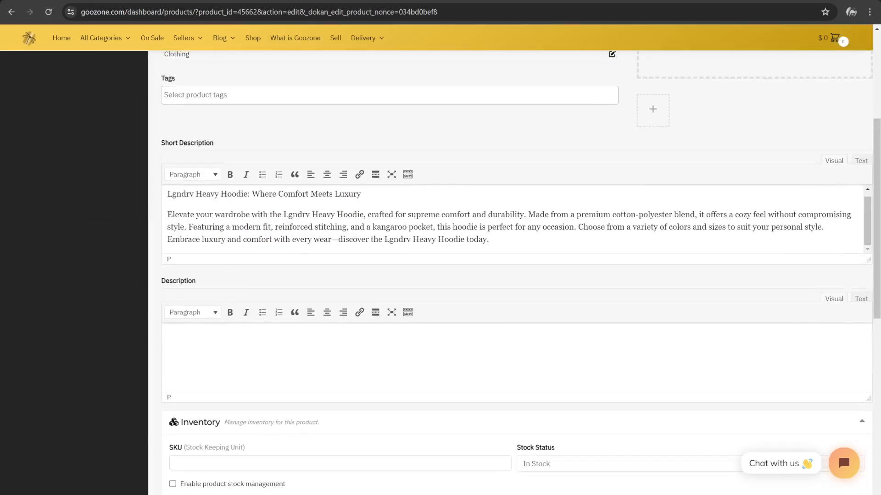
{"action": "key", "text": "ctrl+v"}
{"action": "scroll", "coordinate": [516, 358], "scroll_direction": "up", "scroll_amount": 5}
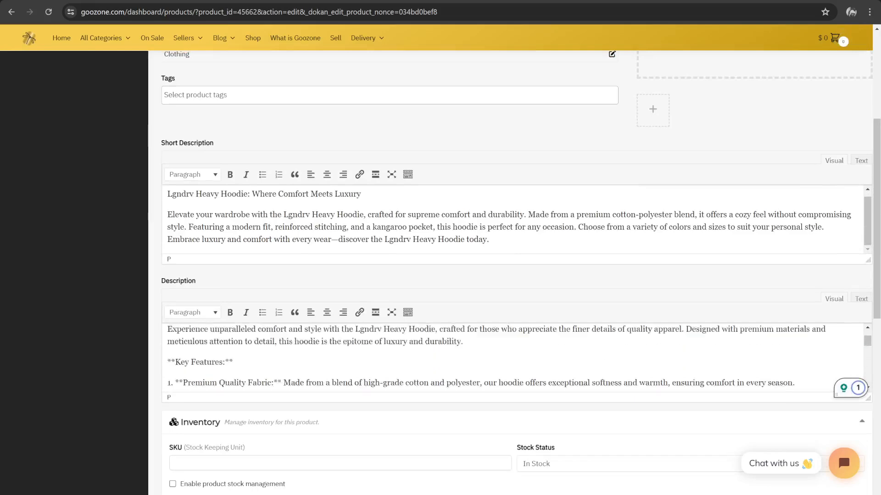
{"action": "scroll", "coordinate": [202, 374], "scroll_direction": "up", "scroll_amount": 5}
{"action": "scroll", "coordinate": [160, 321], "scroll_direction": "down", "scroll_amount": 7}
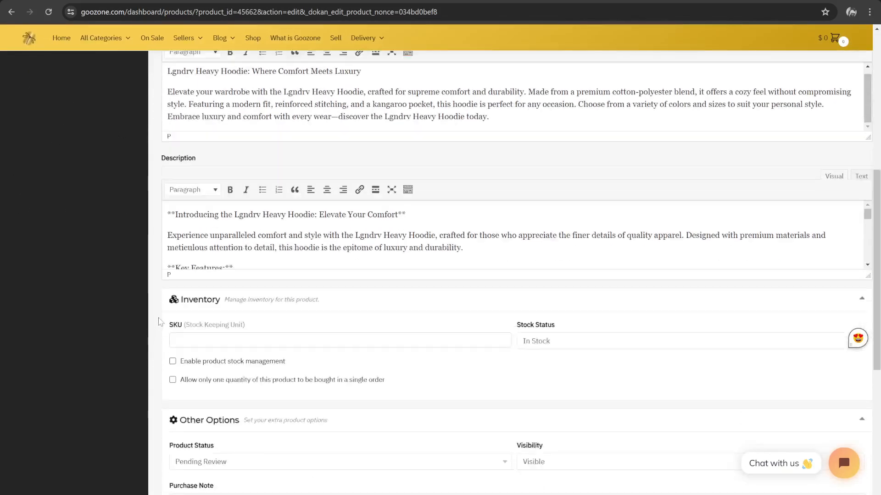
{"action": "scroll", "coordinate": [160, 321], "scroll_direction": "down", "scroll_amount": 1}
- Remove the asterisks around the heading "Introducing the Lgndrv Heavy Hoodie: Elevate Your Comfort" in the Description
{"action": "left_click", "coordinate": [175, 183]}
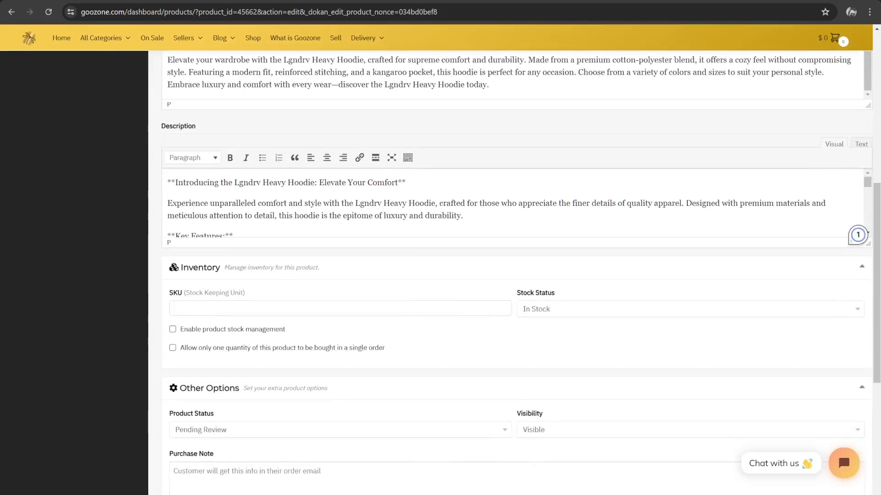
{"action": "key", "text": "BackSpace"}
{"action": "key", "text": "BackSpace"}
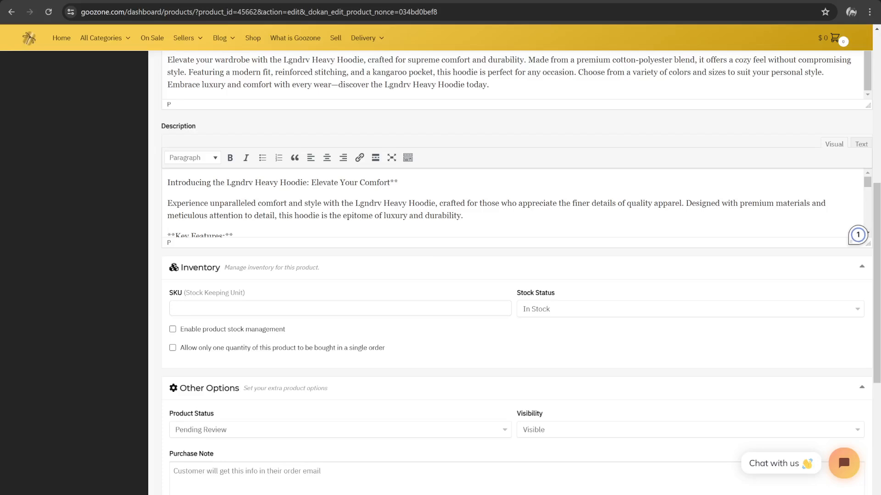
{"action": "key", "text": "BackSpace"}
{"action": "key", "text": "BackSpace"}
- Look through the Description for remaining asterisks and delete all of its text
{"action": "scroll", "coordinate": [512, 203], "scroll_direction": "down", "scroll_amount": 3}
{"action": "scroll", "coordinate": [512, 202], "scroll_direction": "up", "scroll_amount": 2}
{"action": "left_click", "coordinate": [233, 184]}
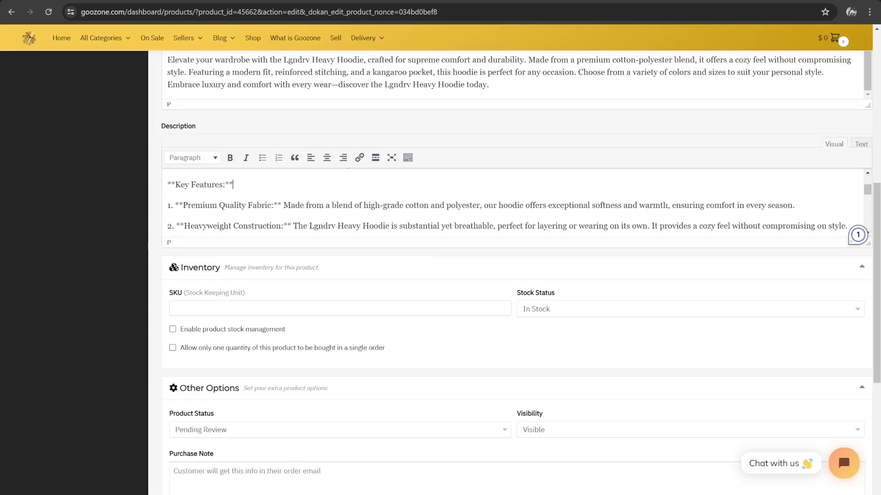
{"action": "scroll", "coordinate": [169, 225], "scroll_direction": "up", "scroll_amount": 5}
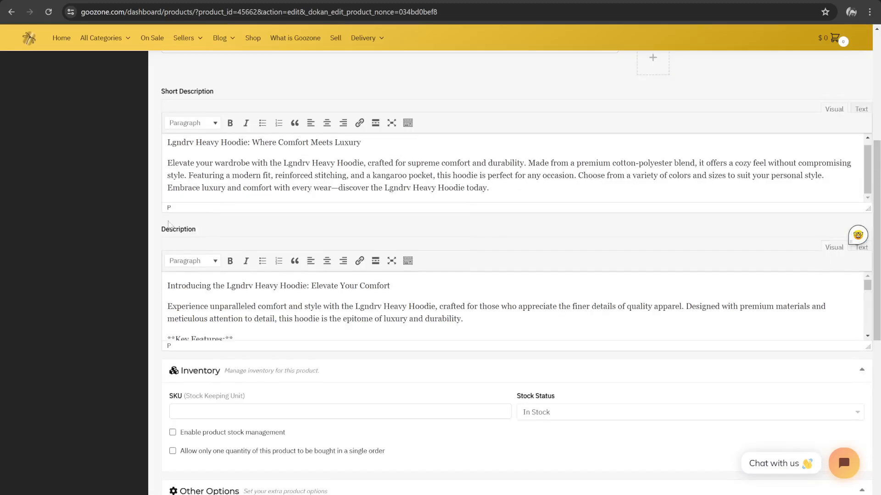
{"action": "left_click", "coordinate": [169, 285], "text": "shift"}
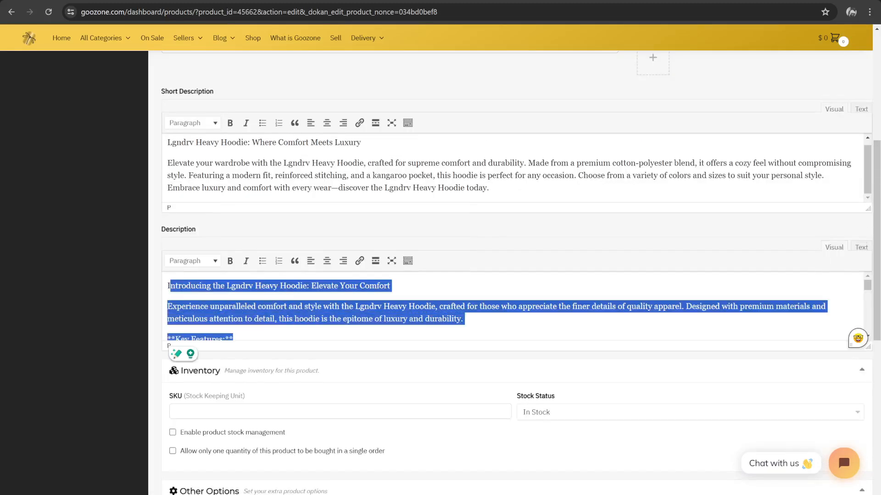
{"action": "left_click", "coordinate": [220, 306]}
{"action": "scroll", "coordinate": [220, 306], "scroll_direction": "down", "scroll_amount": 2}
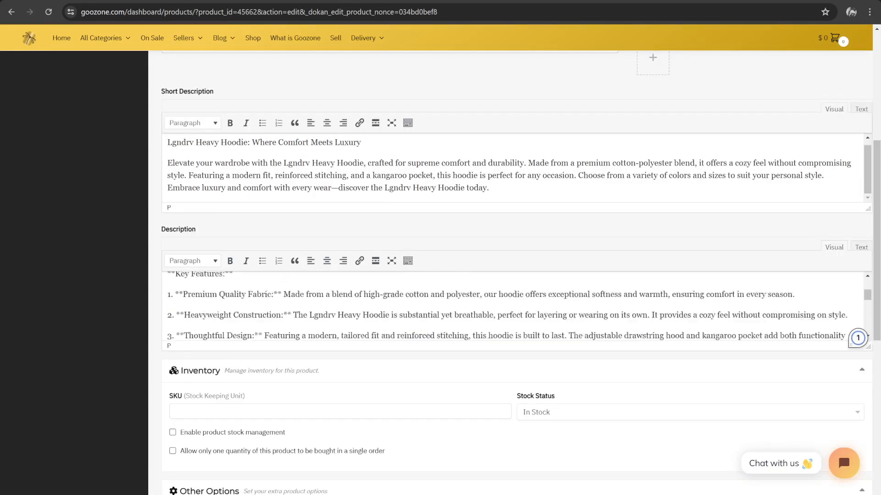
{"action": "scroll", "coordinate": [221, 306], "scroll_direction": "up", "scroll_amount": 1}
{"action": "scroll", "coordinate": [209, 285], "scroll_direction": "up", "scroll_amount": 5}
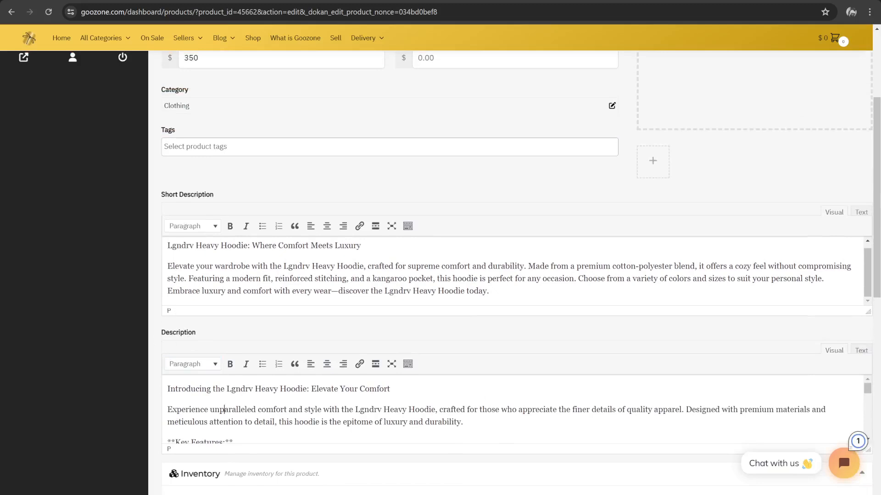
{"action": "scroll", "coordinate": [210, 284], "scroll_direction": "down", "scroll_amount": 1}
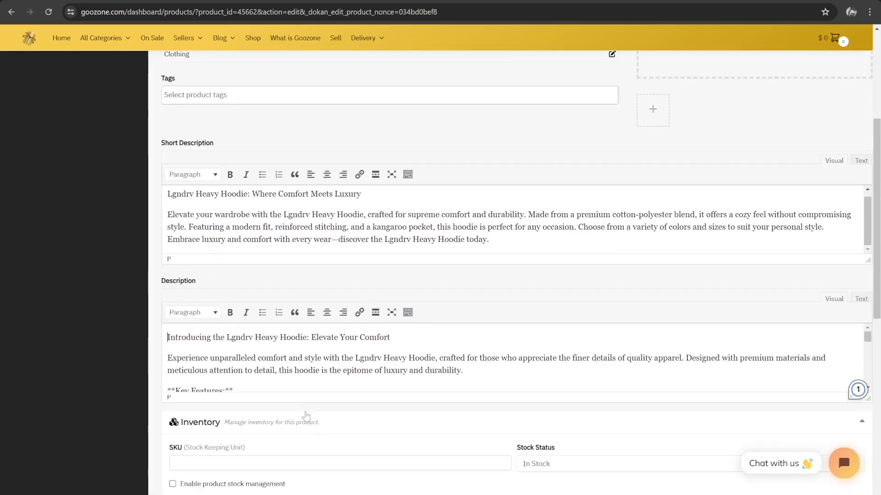
{"action": "left_click_drag", "start_coordinate": [167, 337], "coordinate": [808, 429]}
{"action": "key", "text": "BackSpace"}
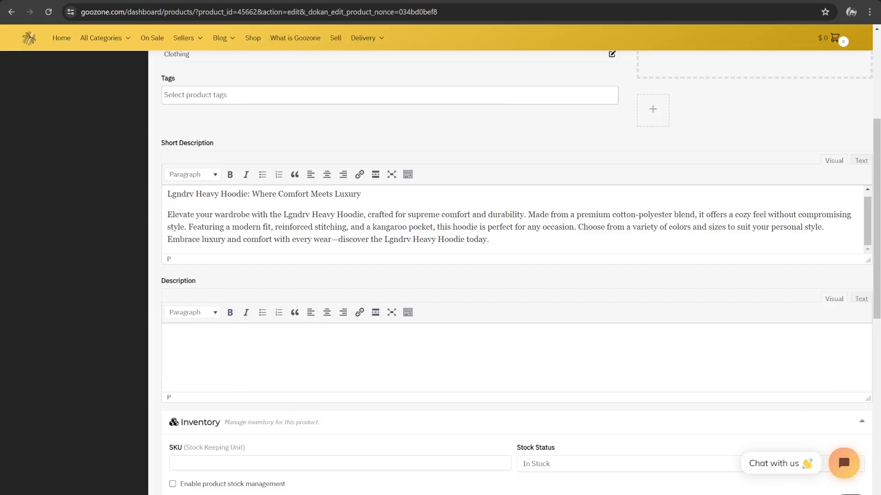
- Select and copy the long description's formatted text in ChatGPT, paste it into the empty Description on Goozone, and review its headings
{"action": "key", "text": "alt+Tab"}
{"action": "scroll", "coordinate": [251, 153], "scroll_direction": "up", "scroll_amount": 8}
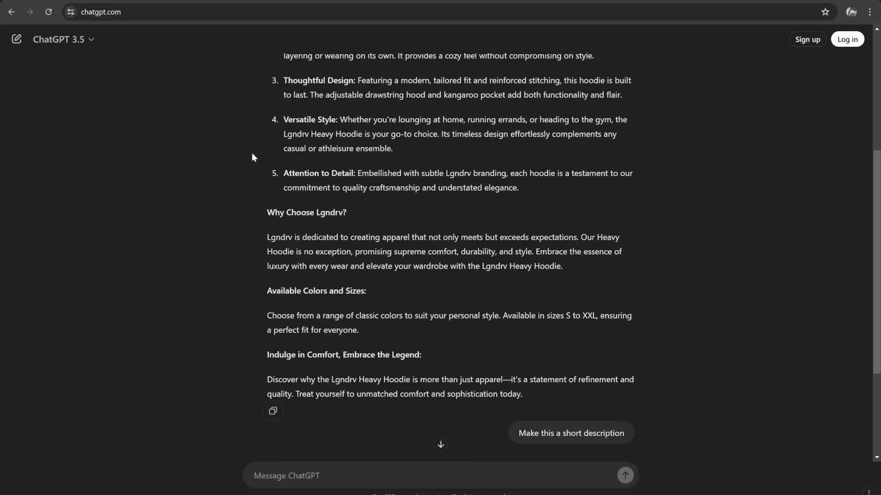
{"action": "left_click_drag", "start_coordinate": [267, 128], "coordinate": [519, 250]}
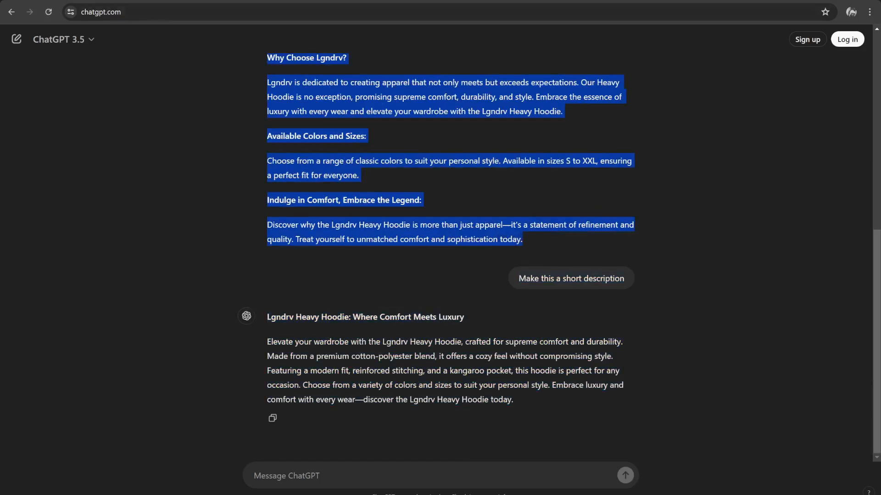
{"action": "left_click", "coordinate": [183, 1]}
{"action": "left_click", "coordinate": [234, 349]}
{"action": "key", "text": "ctrl+v"}
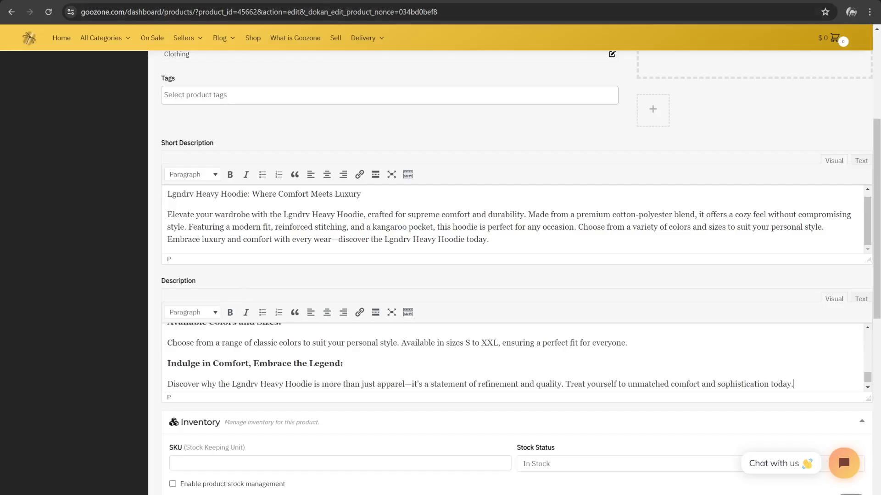
{"action": "scroll", "coordinate": [504, 358], "scroll_direction": "up", "scroll_amount": 5}
{"action": "scroll", "coordinate": [514, 357], "scroll_direction": "up", "scroll_amount": 3}
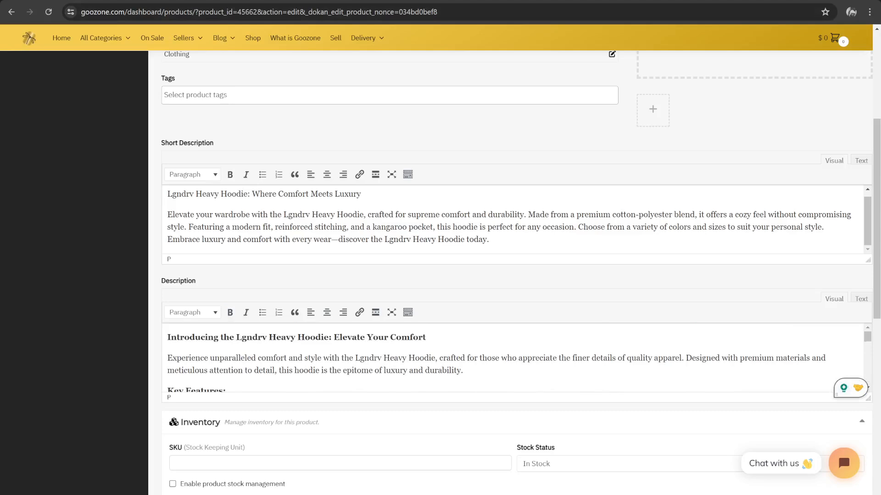
{"action": "scroll", "coordinate": [505, 276], "scroll_direction": "down", "scroll_amount": 2}
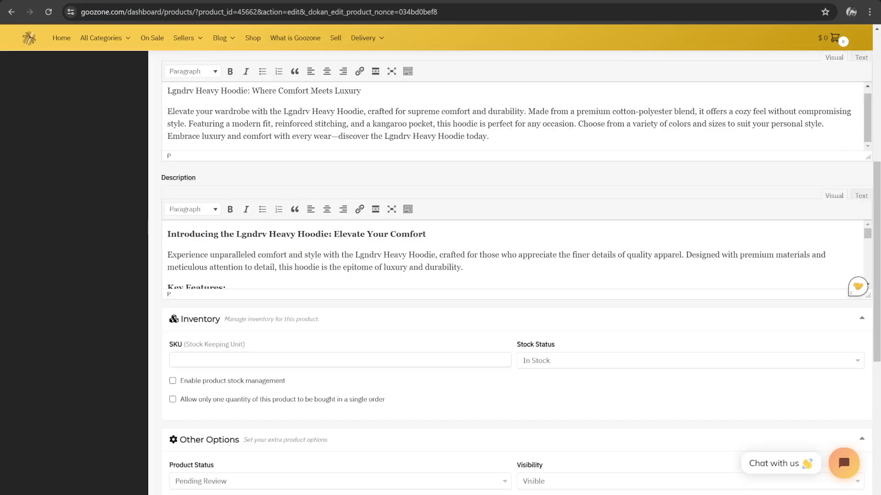
- Delete all text from the Short Description
{"action": "scroll", "coordinate": [504, 229], "scroll_direction": "up", "scroll_amount": 1}
{"action": "left_click_drag", "start_coordinate": [168, 142], "coordinate": [489, 188]}
{"action": "key", "text": "BackSpace"}
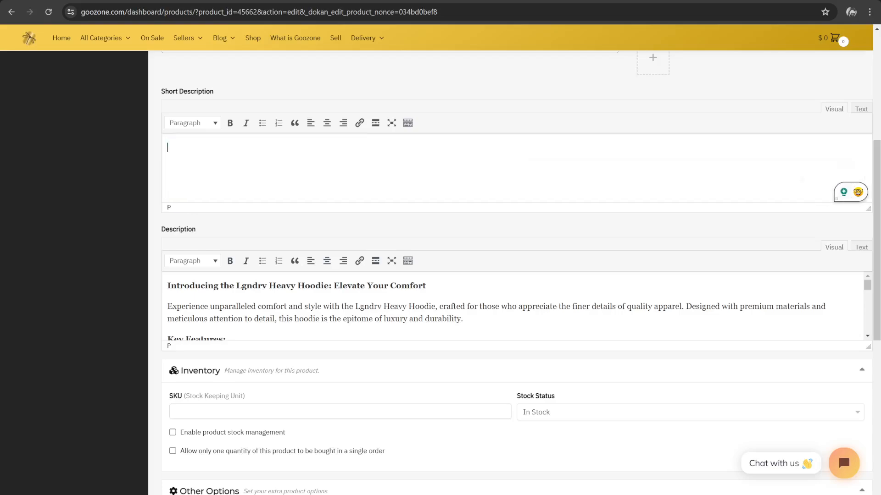
- Select and copy the formatted short description in ChatGPT, paste it into Goozone's Short Description, and go to the product cover image area
{"action": "key", "text": "ctrl+Tab"}
{"action": "left_click", "coordinate": [220, 213]}
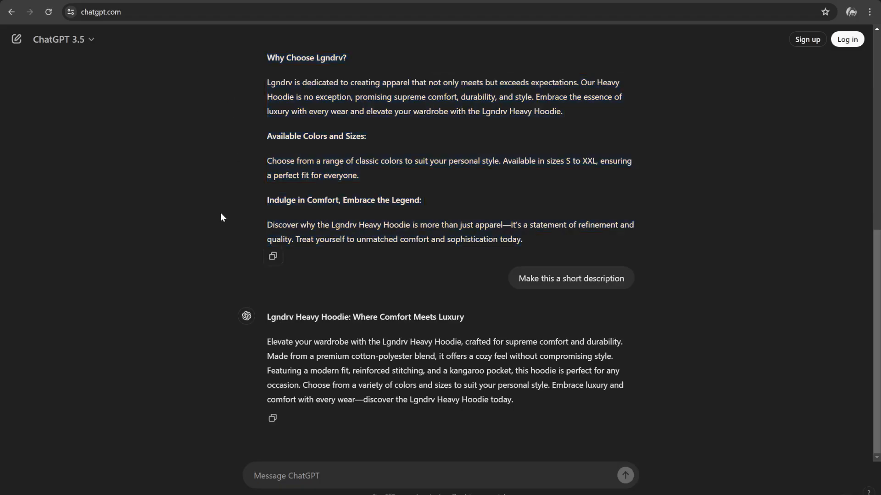
{"action": "left_click_drag", "start_coordinate": [265, 317], "coordinate": [537, 408]}
{"action": "key", "text": "ctrl+c"}
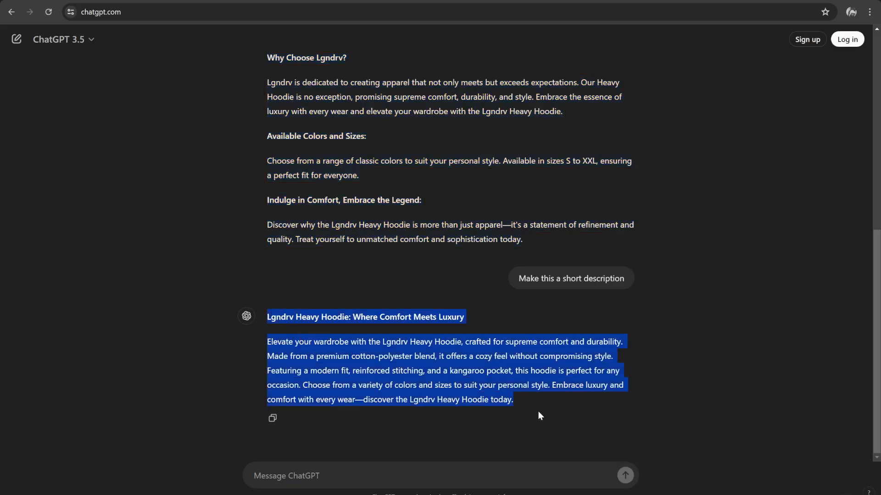
{"action": "key", "text": "ctrl+Tab"}
{"action": "left_click", "coordinate": [167, 147]}
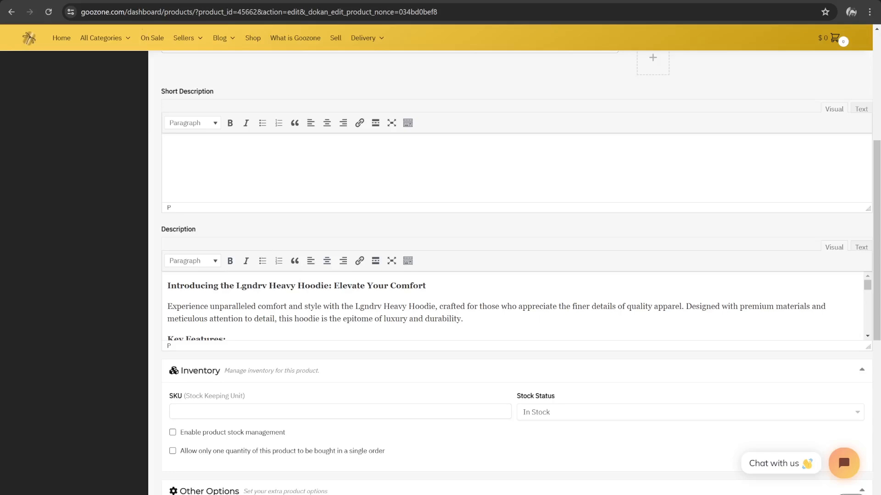
{"action": "key", "text": "ctrl+v"}
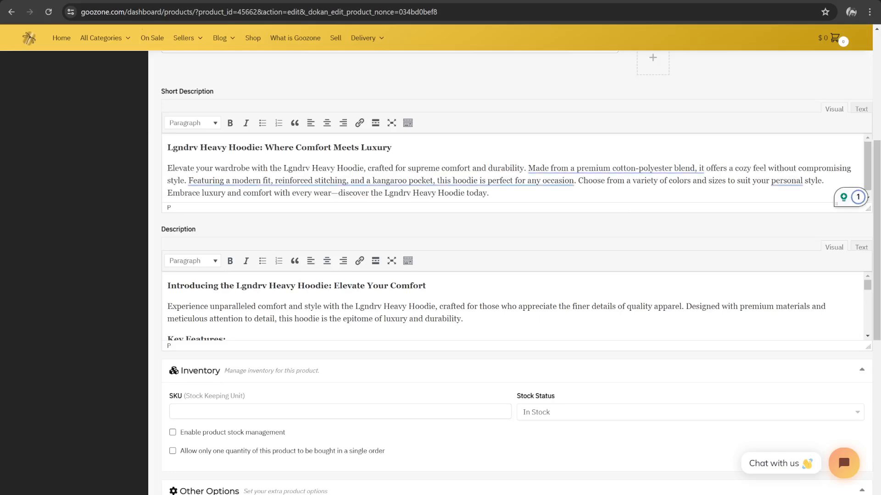
{"action": "scroll", "coordinate": [630, 197], "scroll_direction": "down", "scroll_amount": 2}
{"action": "scroll", "coordinate": [444, 278], "scroll_direction": "up", "scroll_amount": 6}
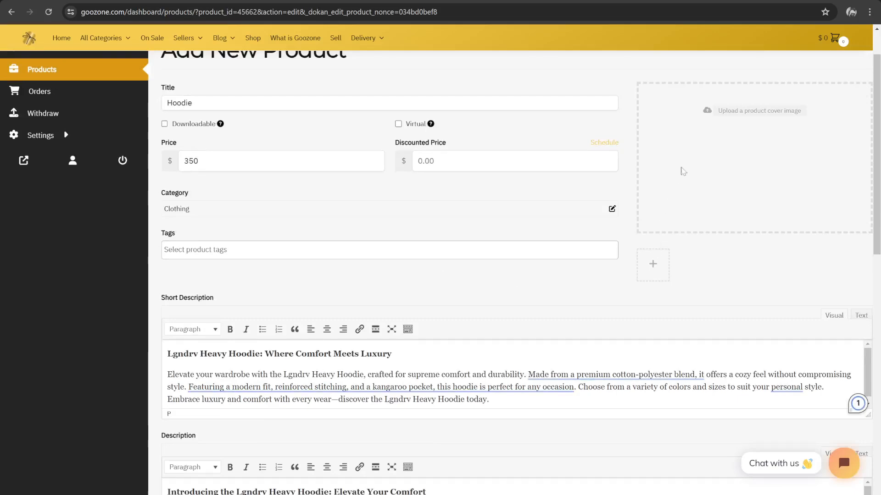
- Start uploading a product cover image and open the LGNDRV mockups folder in Downloads
{"action": "left_click", "coordinate": [723, 112]}
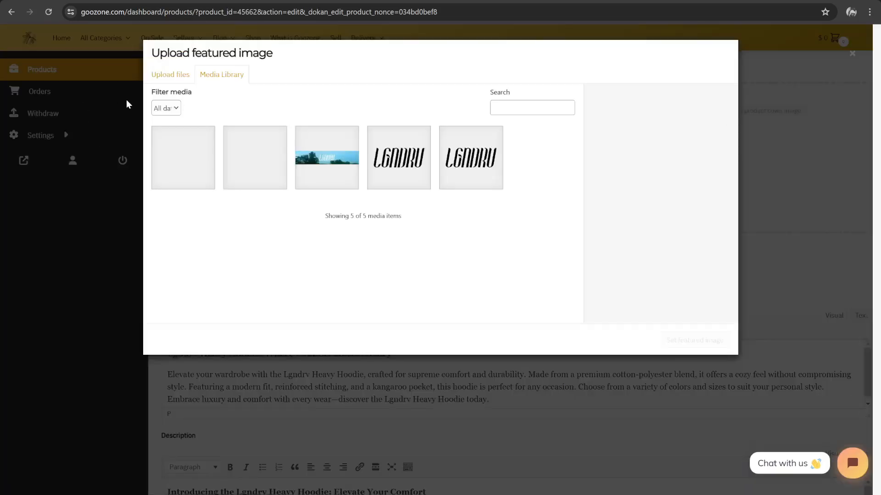
{"action": "left_click", "coordinate": [160, 77]}
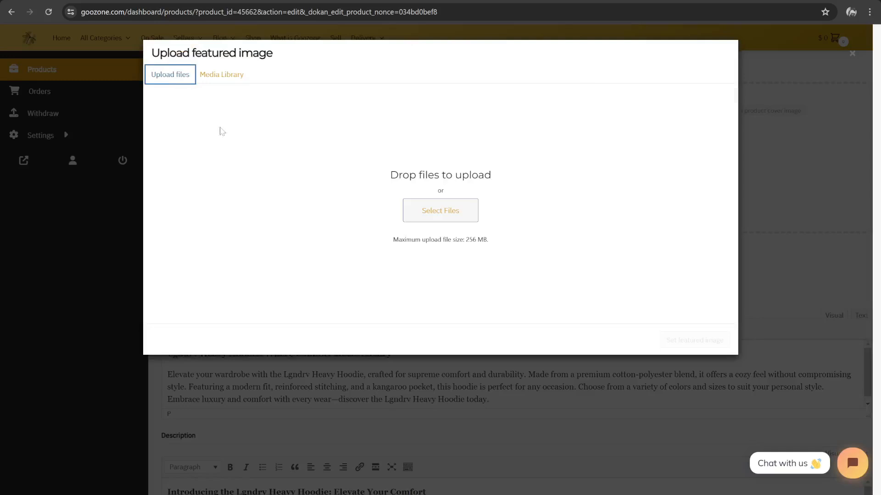
{"action": "left_click", "coordinate": [416, 204]}
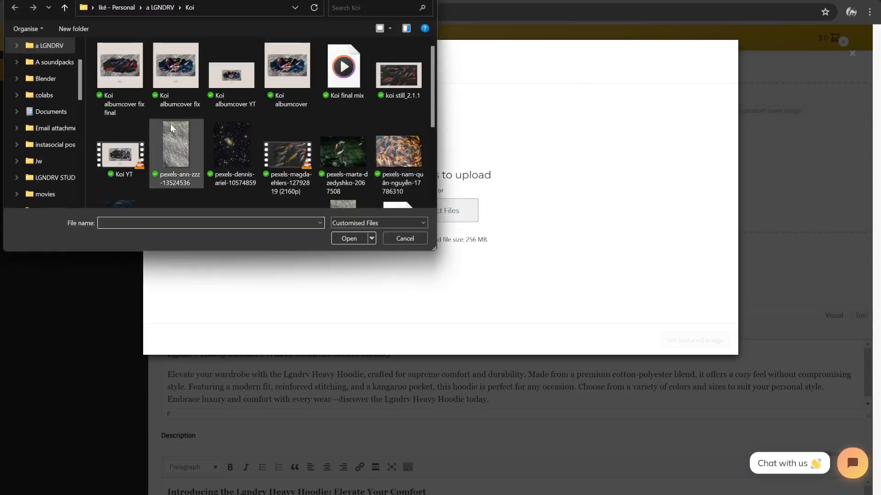
{"action": "scroll", "coordinate": [147, 108], "scroll_direction": "down", "scroll_amount": 3}
{"action": "scroll", "coordinate": [156, 114], "scroll_direction": "up", "scroll_amount": 3}
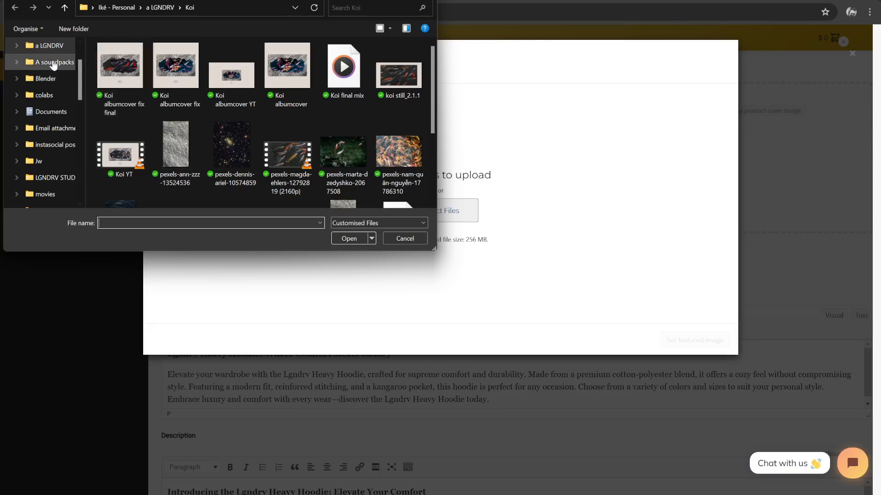
{"action": "scroll", "coordinate": [41, 119], "scroll_direction": "down", "scroll_amount": 3}
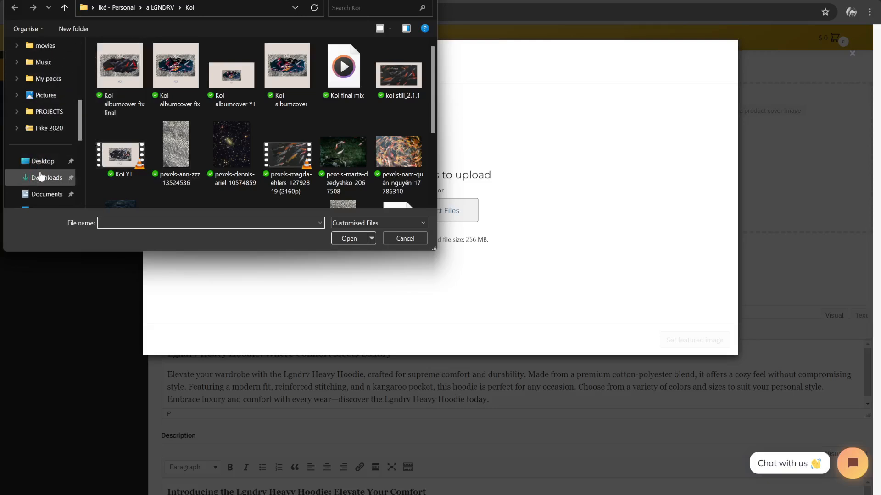
{"action": "left_click", "coordinate": [40, 176]}
{"action": "double_click", "coordinate": [180, 107]}
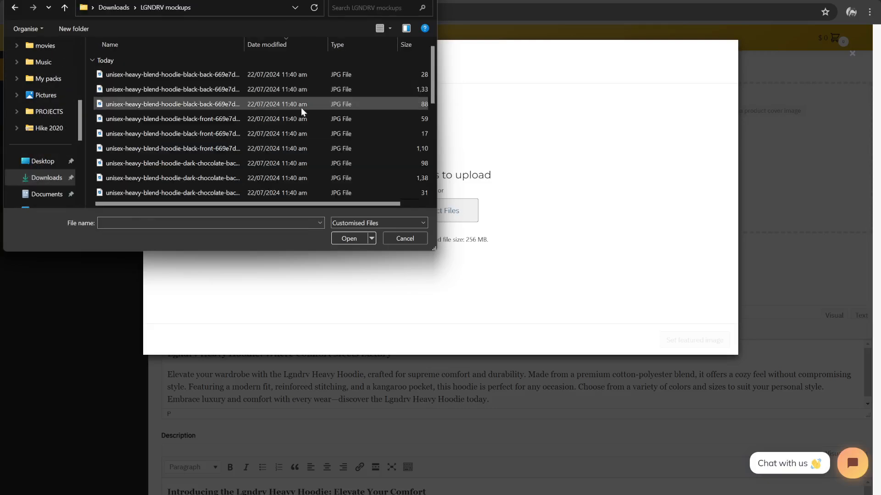
- Browse the mockups as thumbnails and set the front view of the dark chocolate hoodie as the product cover image
{"action": "scroll", "coordinate": [212, 118], "scroll_direction": "up", "scroll_amount": 5}
{"action": "scroll", "coordinate": [212, 119], "scroll_direction": "up", "scroll_amount": 2}
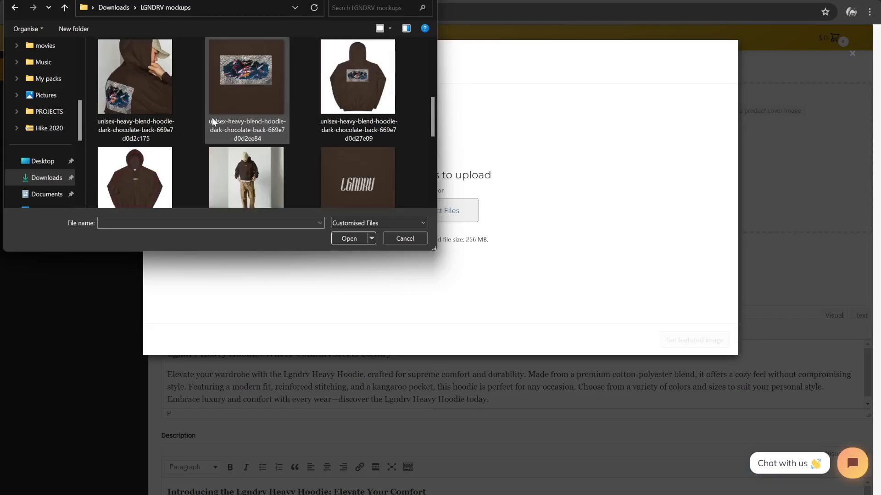
{"action": "scroll", "coordinate": [147, 134], "scroll_direction": "down", "scroll_amount": 1}
{"action": "scroll", "coordinate": [142, 134], "scroll_direction": "up", "scroll_amount": 3}
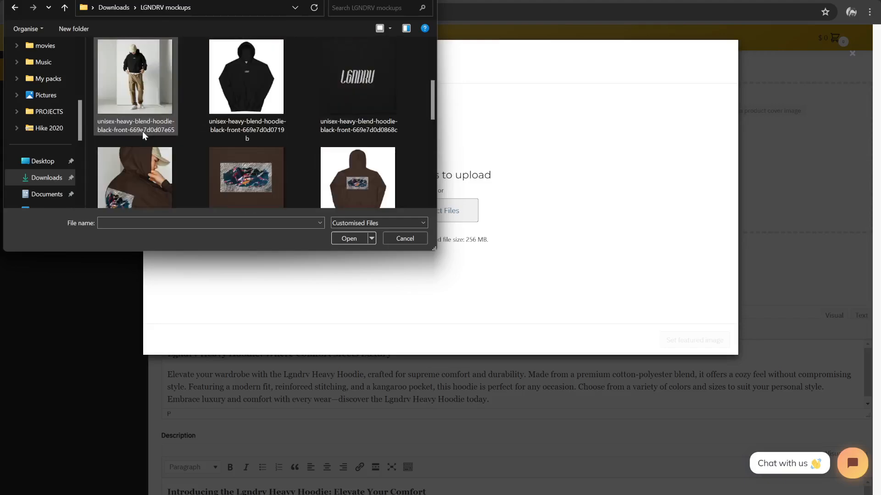
{"action": "scroll", "coordinate": [144, 134], "scroll_direction": "down", "scroll_amount": 2}
{"action": "double_click", "coordinate": [133, 160]}
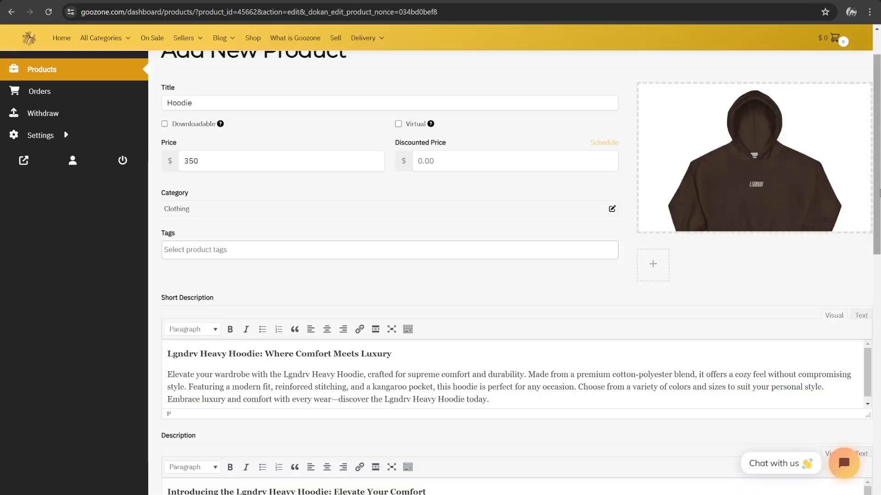
- Upload three more dark chocolate hoodie photos, showing the worn close-up, the back and the model, and add them to the product gallery
{"action": "left_click", "coordinate": [653, 263]}
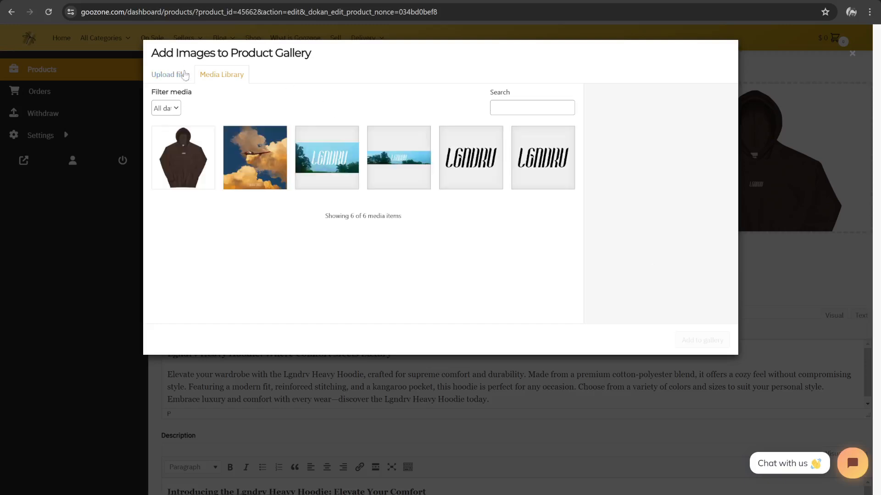
{"action": "left_click", "coordinate": [184, 76]}
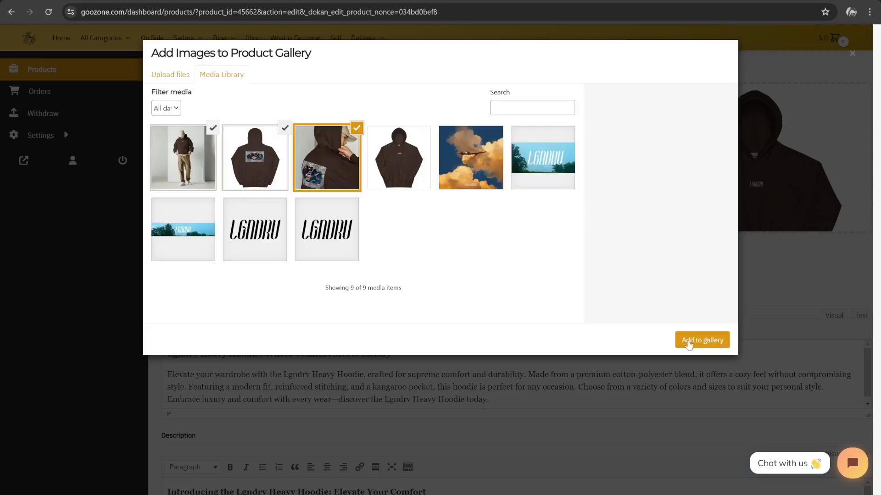
{"action": "left_click", "coordinate": [691, 347]}
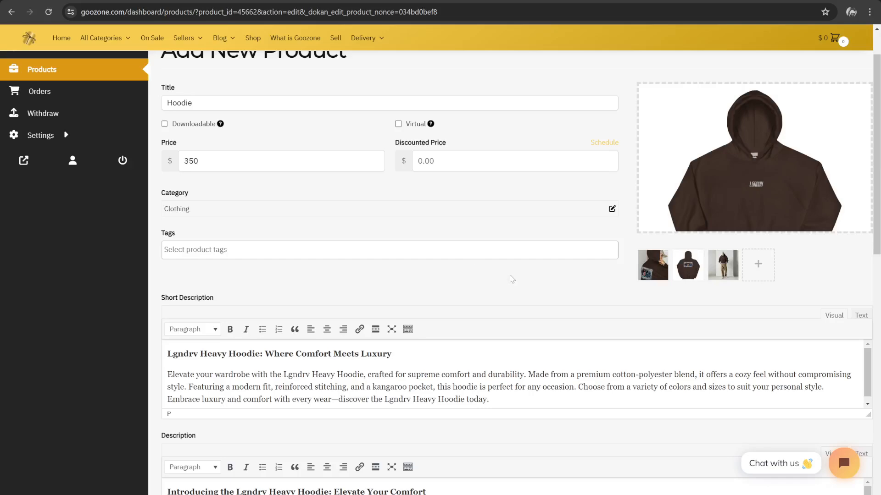
- Check the Stock Status choices in the Inventory section and enter H23-1 as the SKU
{"action": "scroll", "coordinate": [479, 269], "scroll_direction": "down", "scroll_amount": 3}
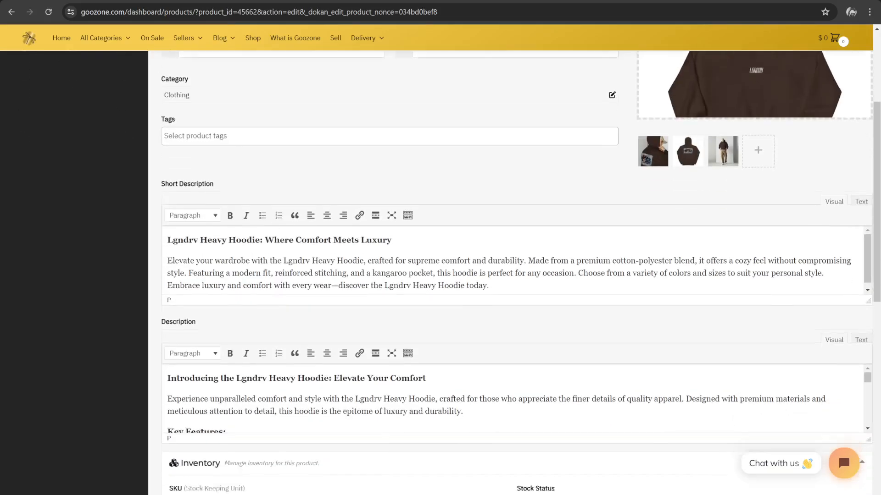
{"action": "scroll", "coordinate": [215, 310], "scroll_direction": "down", "scroll_amount": 3}
{"action": "scroll", "coordinate": [275, 405], "scroll_direction": "down", "scroll_amount": 1}
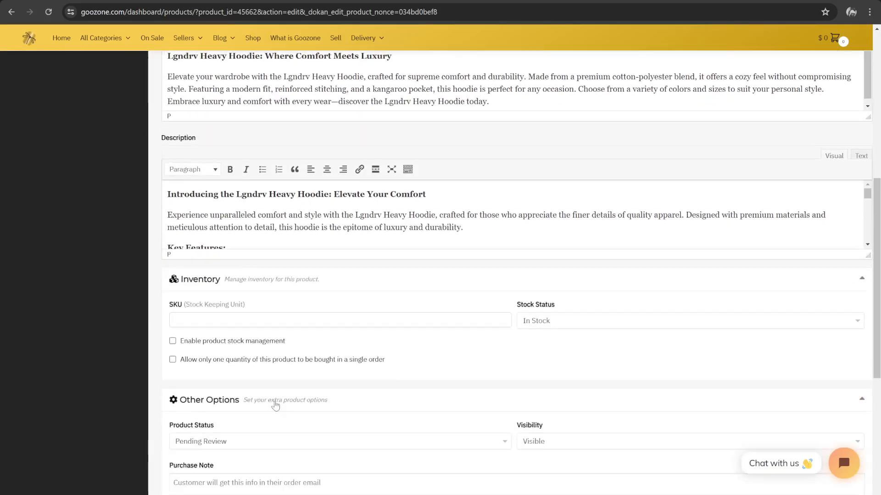
{"action": "scroll", "coordinate": [276, 405], "scroll_direction": "down", "scroll_amount": 2}
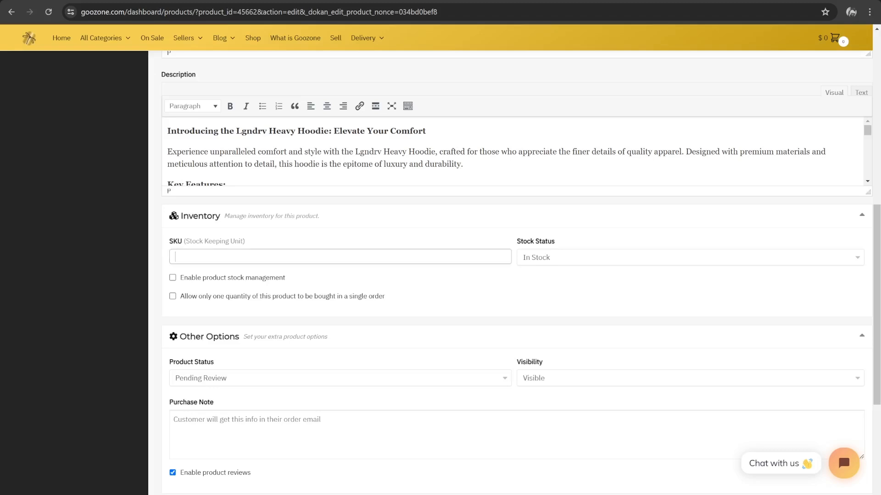
{"action": "left_click", "coordinate": [531, 261]}
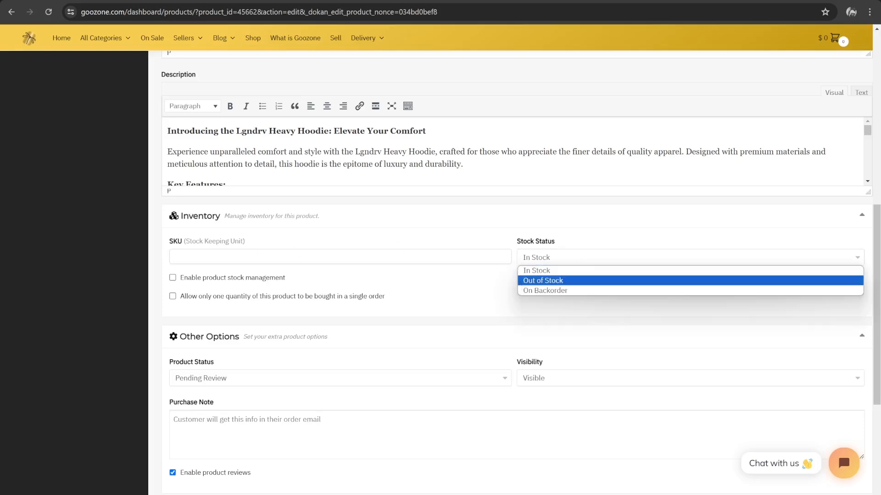
{"action": "left_click", "coordinate": [261, 255]}
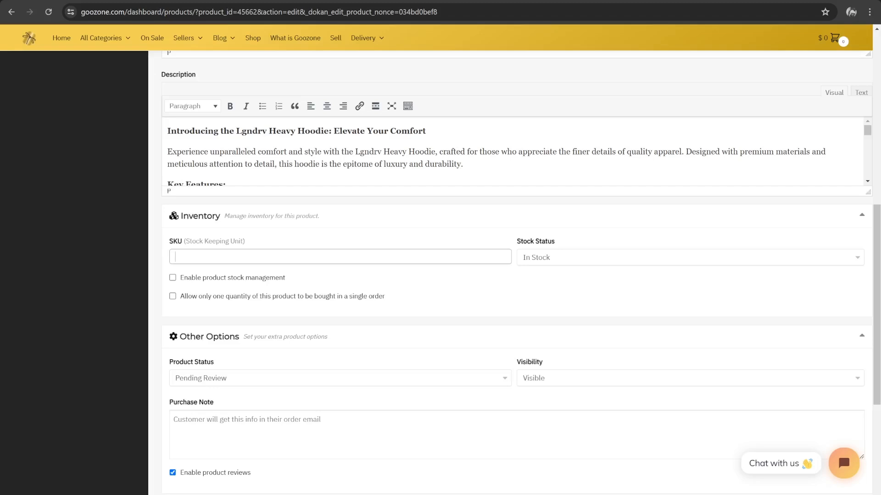
{"action": "type", "text": "H23-1"}
{"action": "left_click", "coordinate": [429, 293]}
- Enable product stock management for the hoodie in the Inventory section
{"action": "scroll", "coordinate": [428, 293], "scroll_direction": "up", "scroll_amount": 3}
{"action": "scroll", "coordinate": [429, 293], "scroll_direction": "down", "scroll_amount": 2}
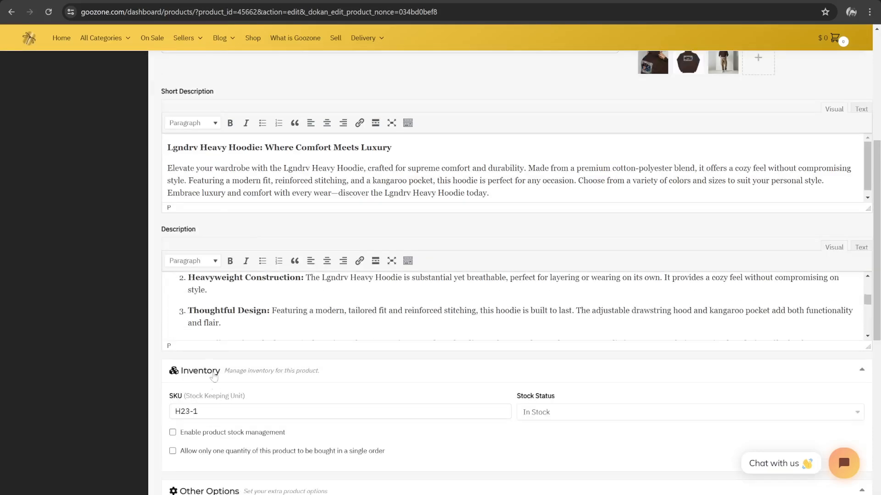
{"action": "scroll", "coordinate": [480, 370], "scroll_direction": "down", "scroll_amount": 2}
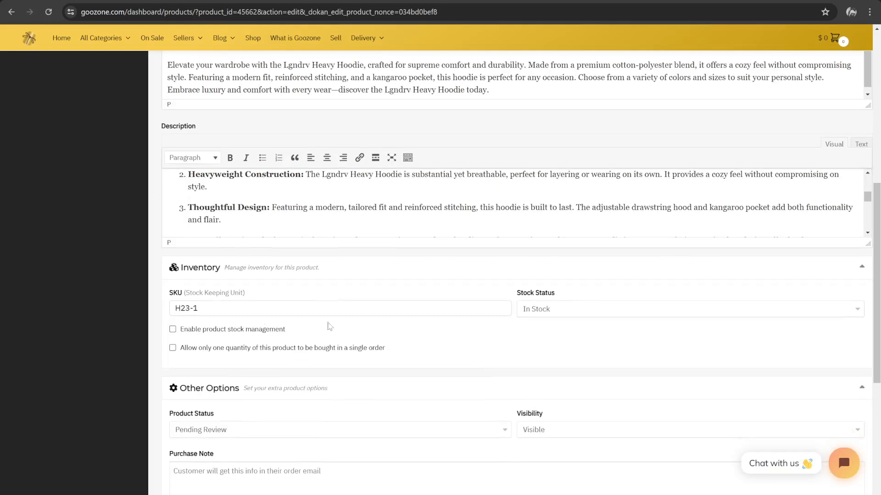
{"action": "left_click", "coordinate": [173, 329]}
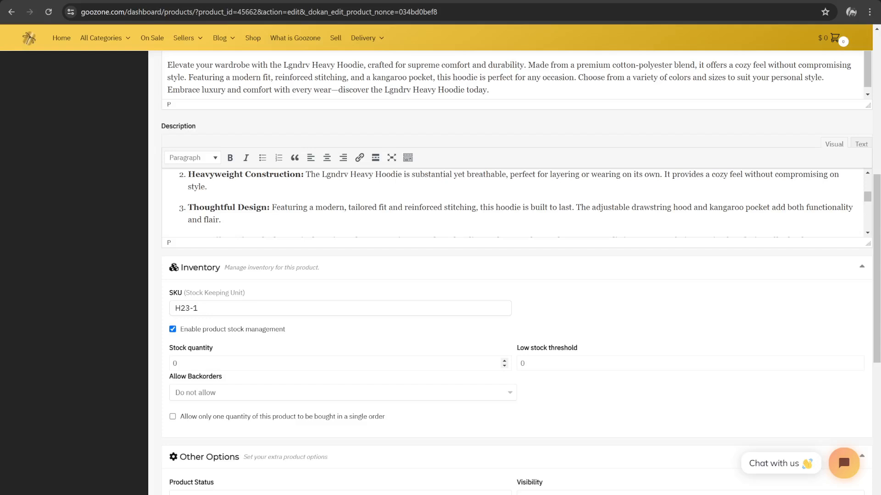
- Try the option that allows only one quantity of this product in a single order
{"action": "scroll", "coordinate": [174, 316], "scroll_direction": "down", "scroll_amount": 2}
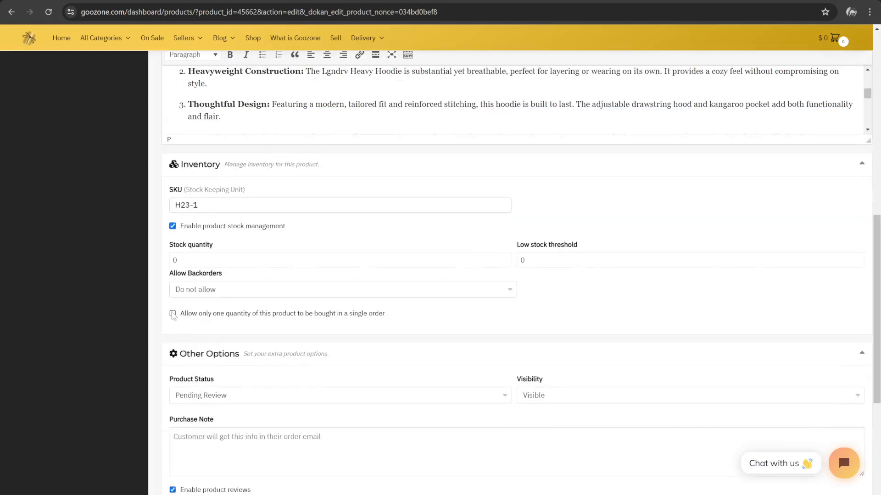
{"action": "left_click", "coordinate": [172, 313]}
{"action": "left_click", "coordinate": [173, 314]}
{"action": "left_click", "coordinate": [174, 315]}
{"action": "left_click", "coordinate": [178, 317]}
{"action": "left_click", "coordinate": [178, 318]}
{"action": "left_click", "coordinate": [178, 318]}
- Examine the available Product Status and Visibility choices under Other Options
{"action": "scroll", "coordinate": [178, 318], "scroll_direction": "down", "scroll_amount": 2}
{"action": "left_click", "coordinate": [194, 293]}
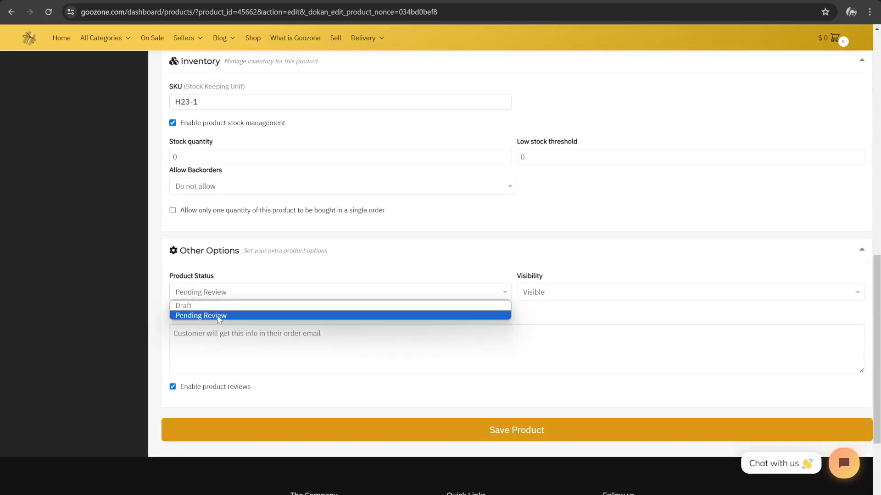
{"action": "left_click", "coordinate": [540, 292]}
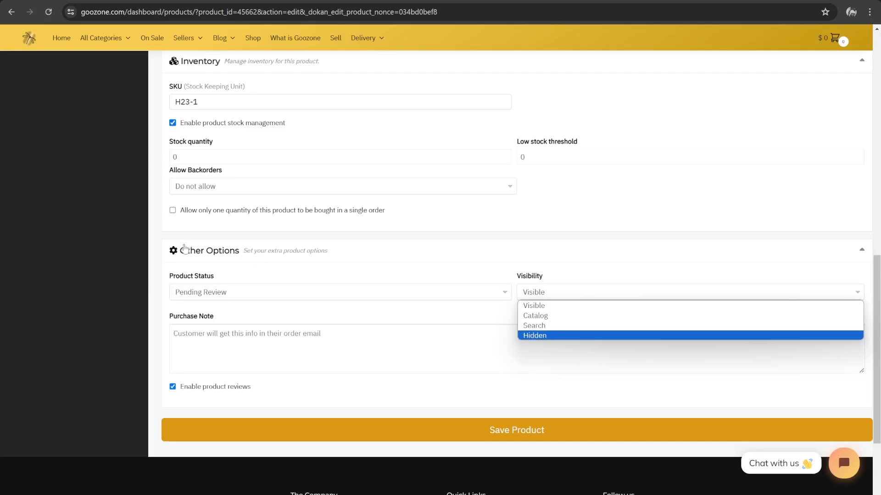
{"action": "left_click", "coordinate": [155, 336]}
{"action": "scroll", "coordinate": [182, 289], "scroll_direction": "up", "scroll_amount": 3}
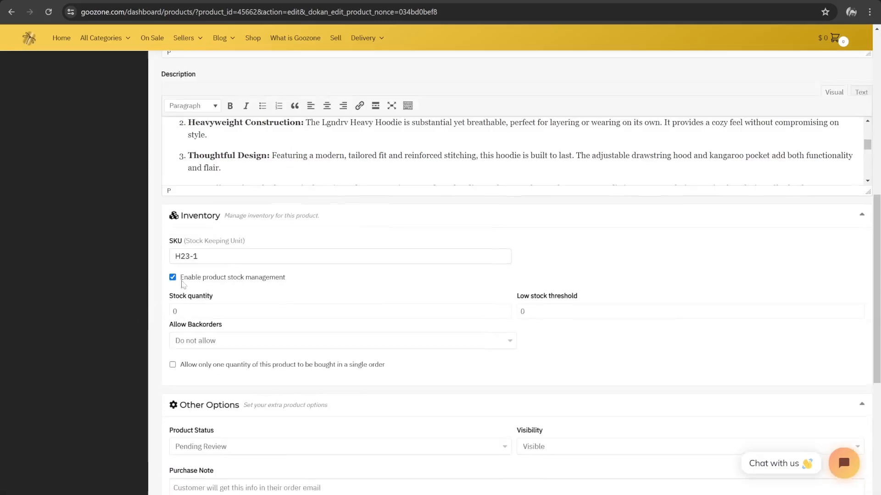
- Try a discounted price of 240 for the hoodie, opening and cancelling its schedule dates
{"action": "scroll", "coordinate": [182, 285], "scroll_direction": "up", "scroll_amount": 10}
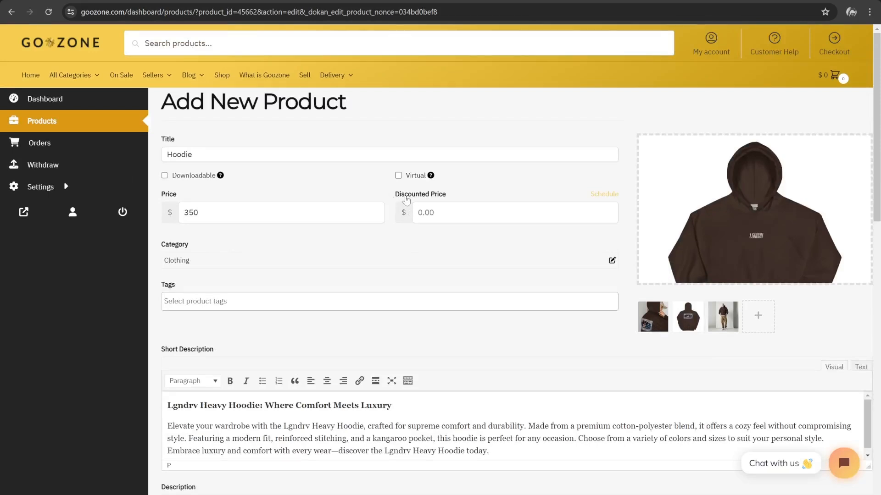
{"action": "left_click", "coordinate": [406, 198]}
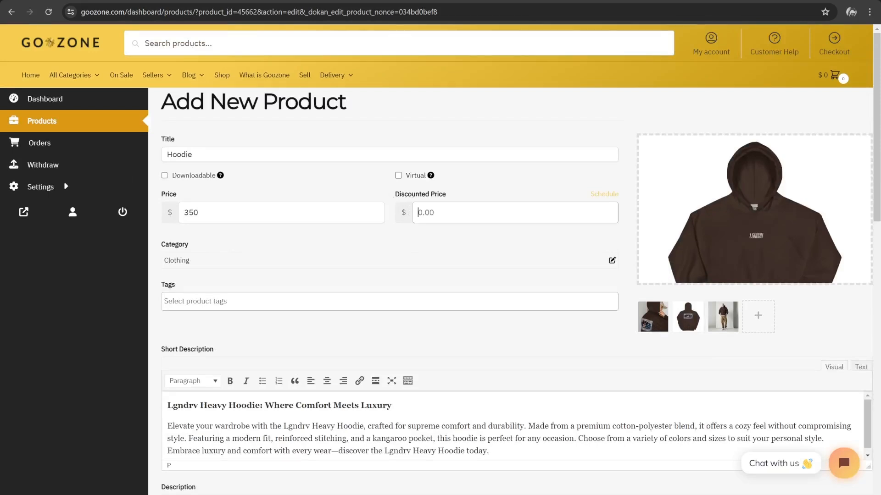
{"action": "type", "text": "240"}
{"action": "left_click", "coordinate": [441, 231]}
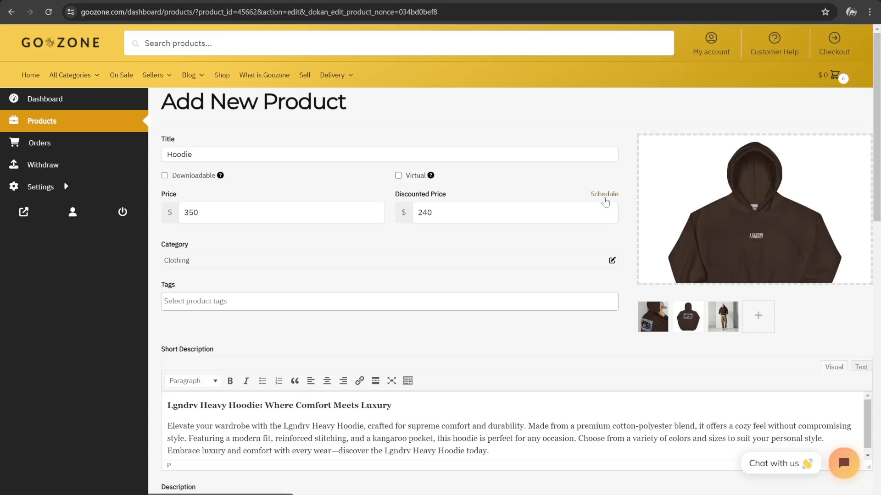
{"action": "left_click", "coordinate": [605, 199]}
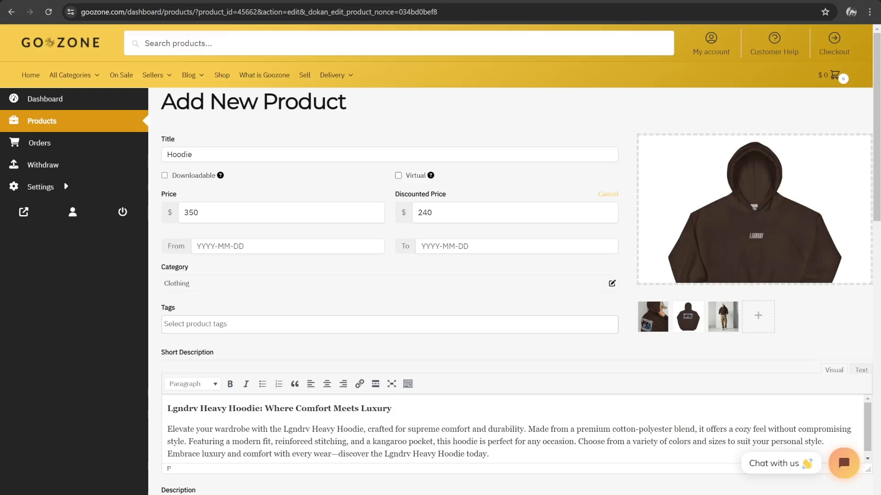
{"action": "left_click", "coordinate": [608, 195]}
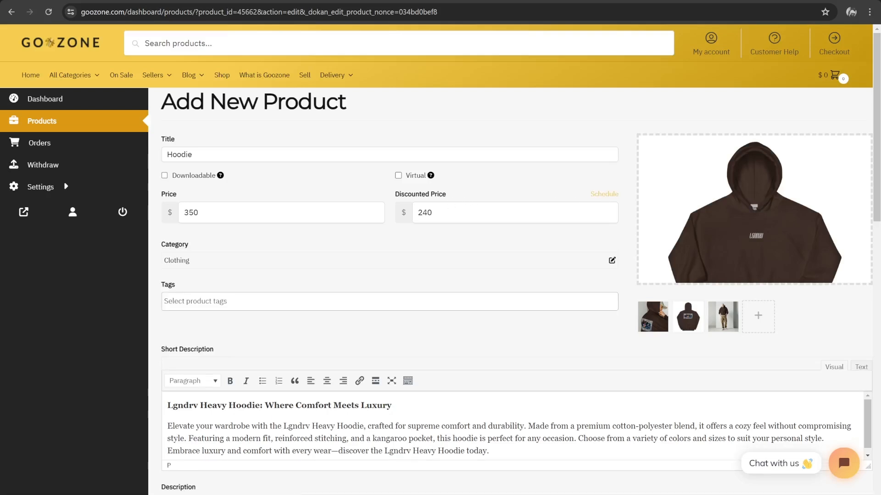
- Clear the hoodie's discounted price
{"action": "left_click", "coordinate": [454, 212]}
{"action": "key", "text": "BackSpace"}
{"action": "key", "text": "BackSpace"}
{"action": "key", "text": "BackSpace"}
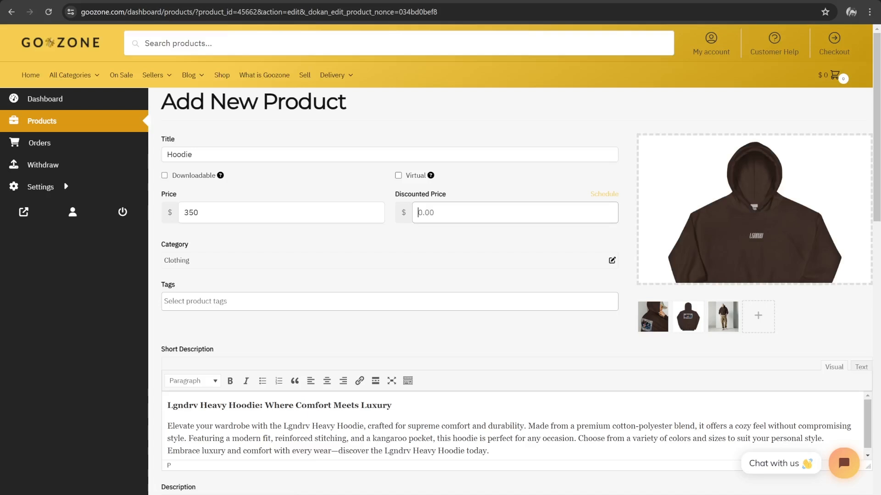
- Try the Downloadable and Virtual product options, reading each explanation and unchecking both
{"action": "left_click", "coordinate": [165, 176]}
{"action": "mouse_move", "coordinate": [221, 179]}
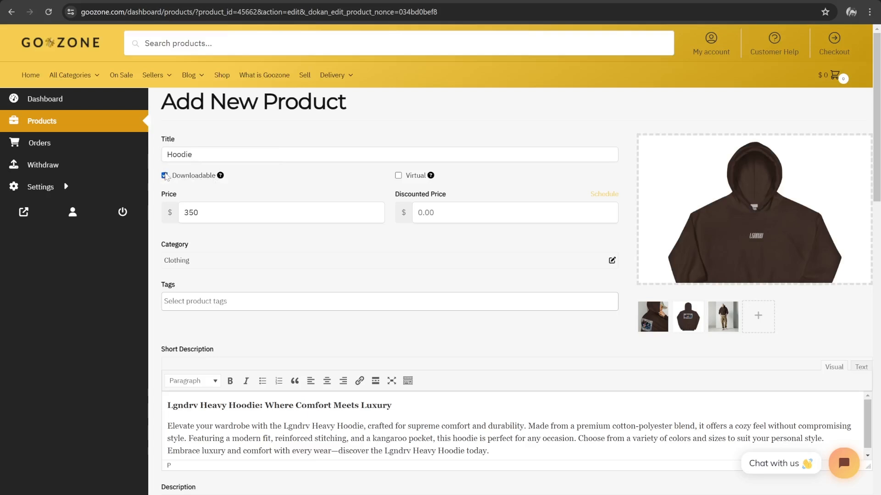
{"action": "left_click", "coordinate": [165, 176]}
{"action": "left_click", "coordinate": [398, 175]}
{"action": "mouse_move", "coordinate": [431, 179]}
{"action": "left_click", "coordinate": [398, 176]}
- Save the Hoodie product and look over its edit page
{"action": "scroll", "coordinate": [340, 233], "scroll_direction": "down", "scroll_amount": 10}
{"action": "scroll", "coordinate": [289, 222], "scroll_direction": "down", "scroll_amount": 3}
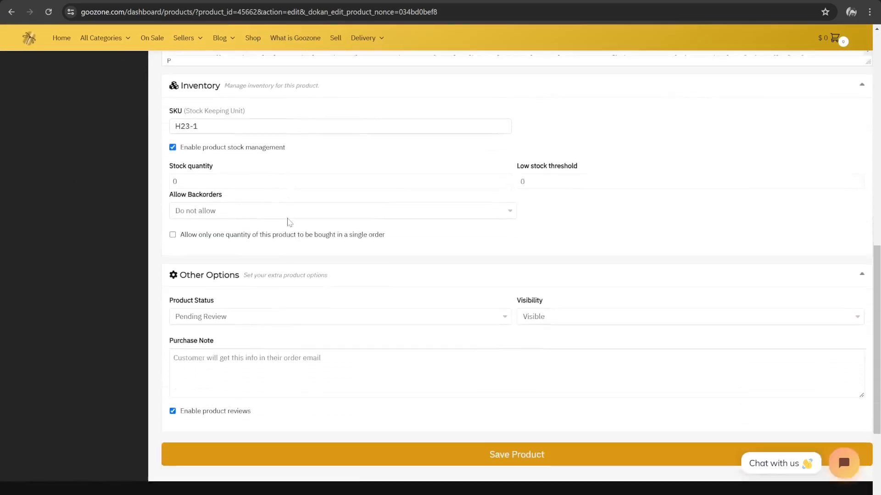
{"action": "scroll", "coordinate": [200, 204], "scroll_direction": "down", "scroll_amount": 3}
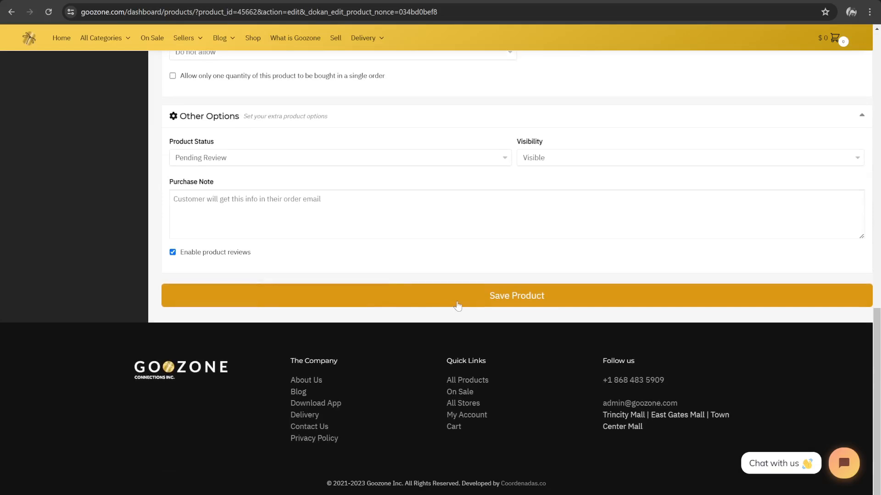
{"action": "left_click", "coordinate": [456, 306]}
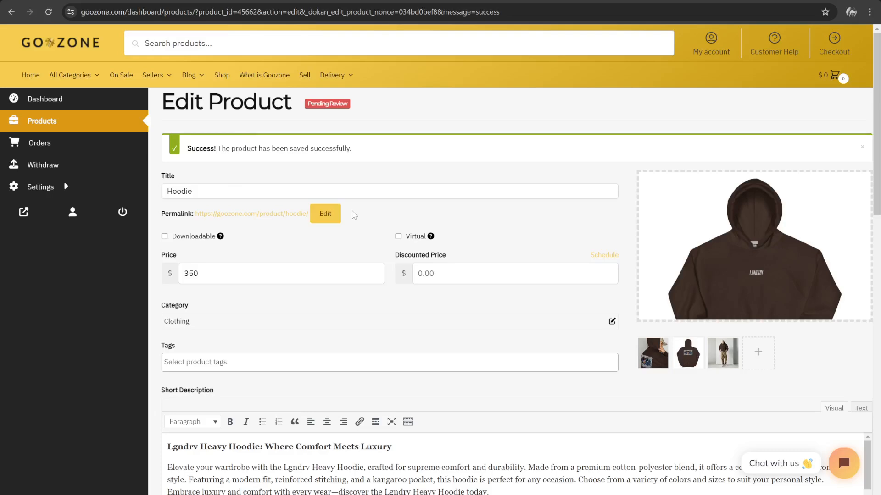
{"action": "scroll", "coordinate": [355, 215], "scroll_direction": "down", "scroll_amount": 5}
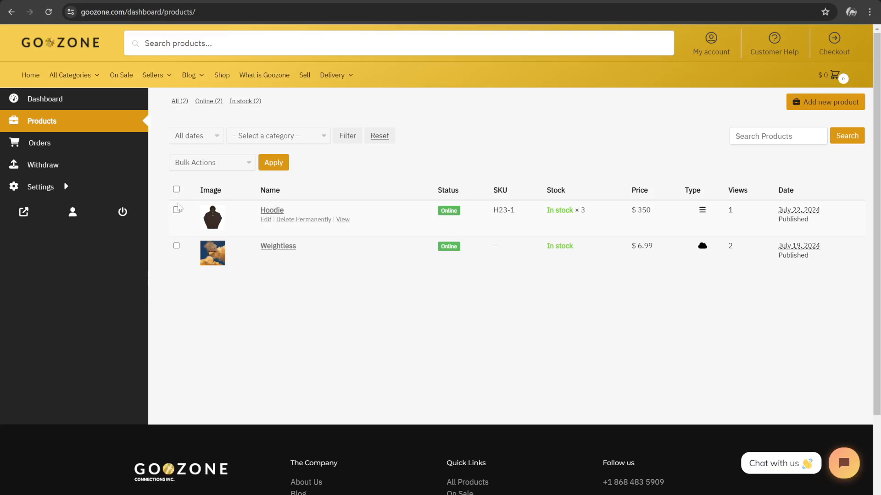
- Select the Hoodie and Weightless products and try applying a bulk action to them
{"action": "left_click", "coordinate": [176, 210]}
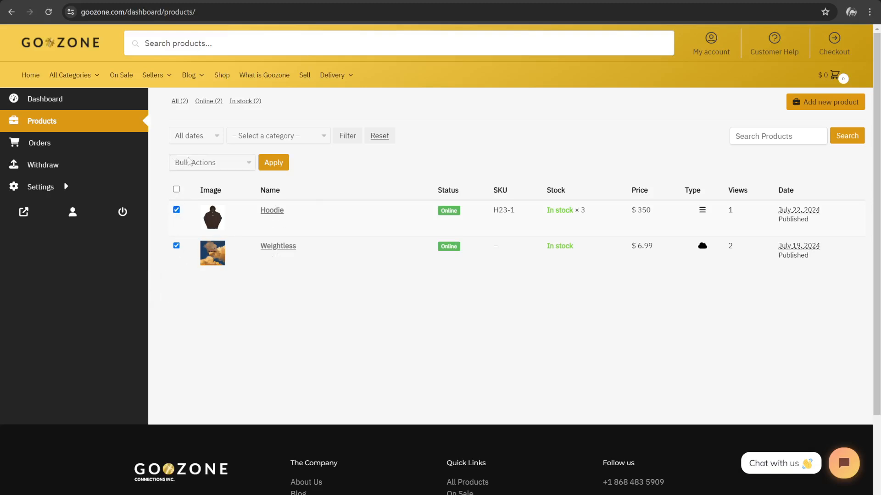
{"action": "left_click", "coordinate": [226, 164]}
{"action": "left_click", "coordinate": [207, 177]}
{"action": "left_click", "coordinate": [273, 164]}
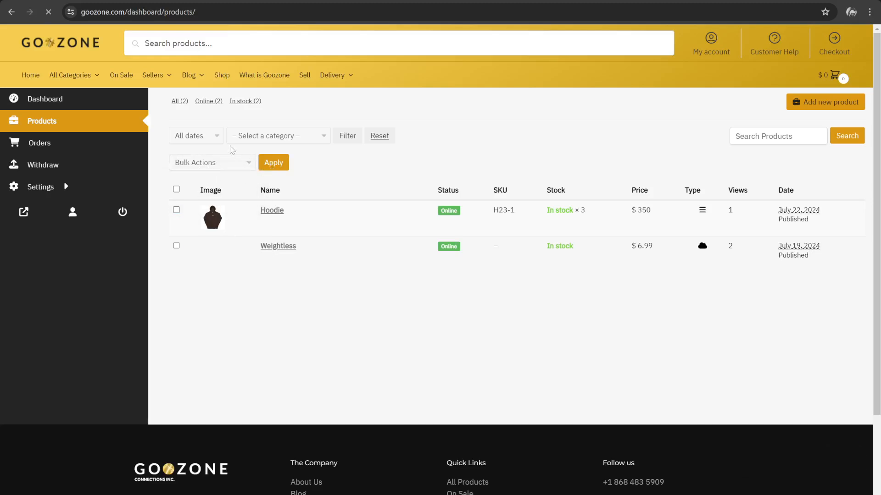
- Reselect both products, look at the category and date filter options, and clear the selection
{"action": "left_click", "coordinate": [176, 210]}
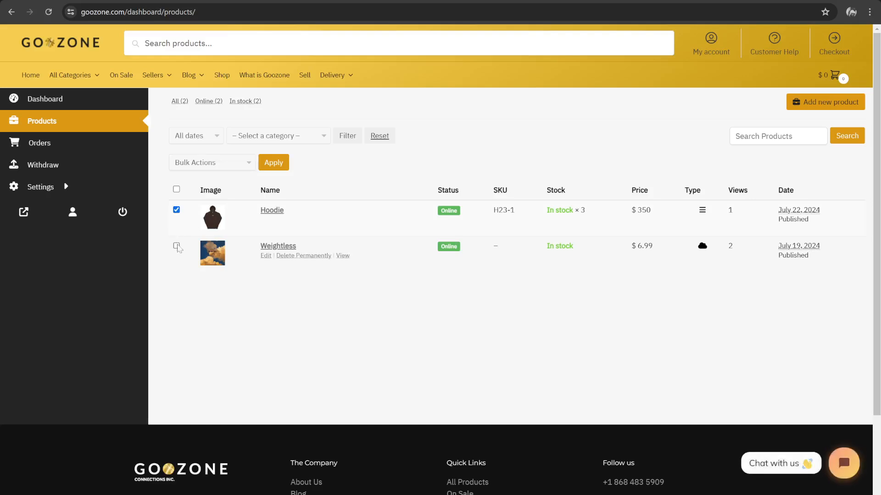
{"action": "left_click", "coordinate": [176, 245]}
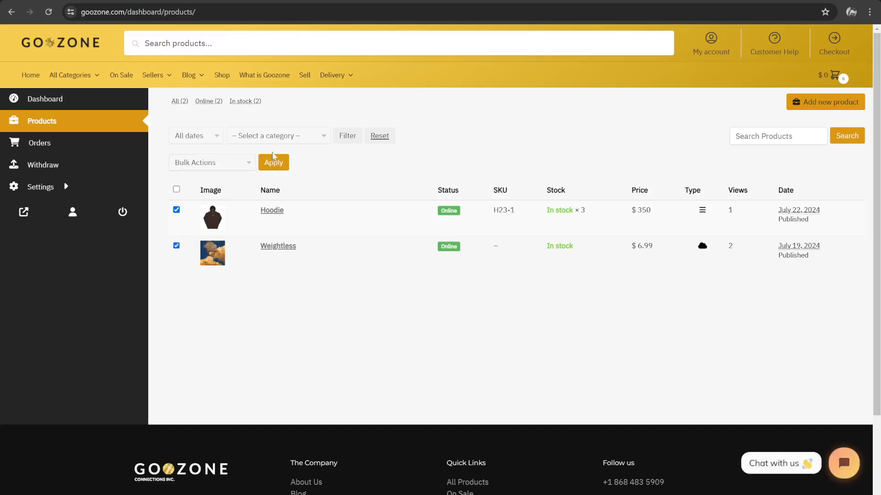
{"action": "left_click", "coordinate": [321, 138]}
{"action": "left_click", "coordinate": [208, 138]}
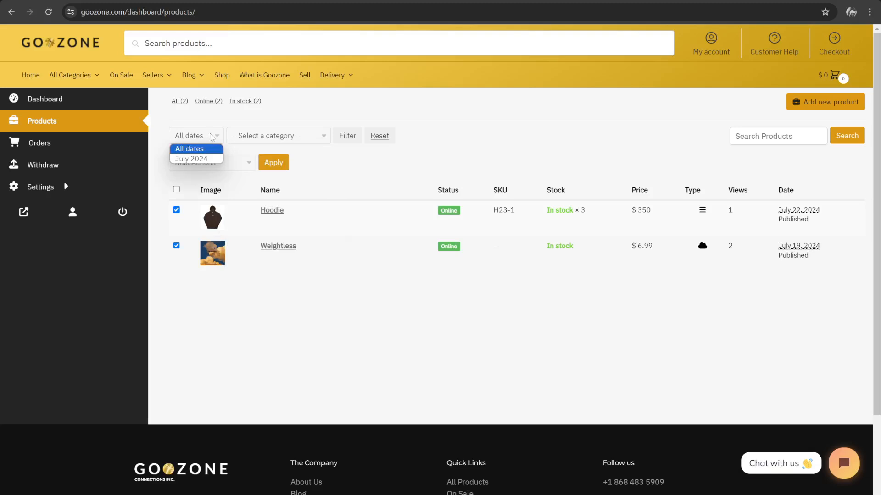
{"action": "left_click", "coordinate": [211, 136]}
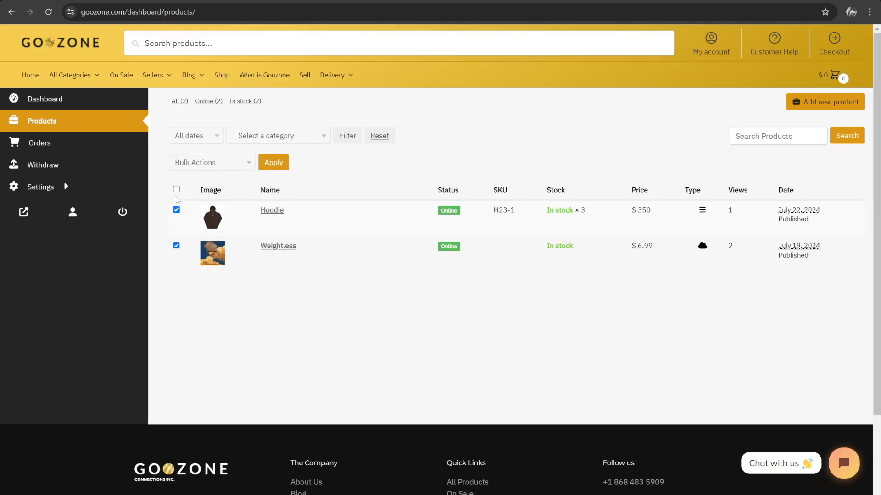
{"action": "left_click", "coordinate": [176, 189]}
{"action": "left_click", "coordinate": [177, 189]}
- Open the Hoodie's public product page from the product list and go through its gallery images
{"action": "mouse_move", "coordinate": [213, 211]}
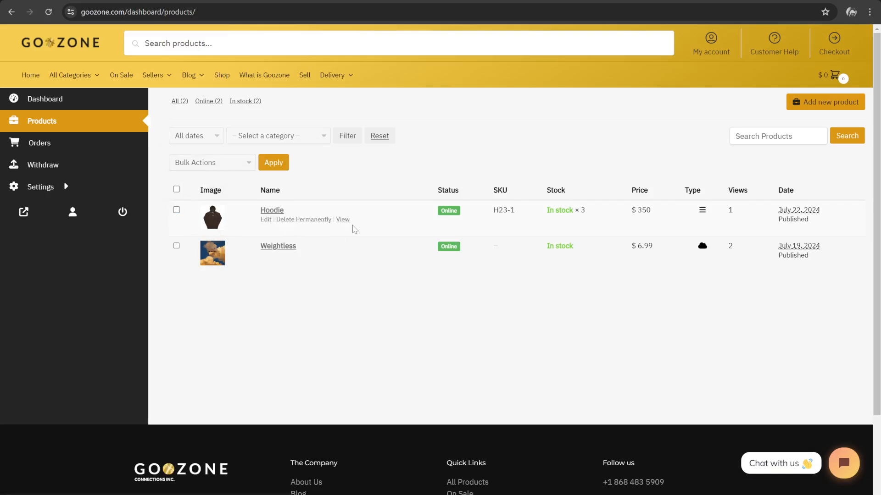
{"action": "mouse_move", "coordinate": [270, 258]}
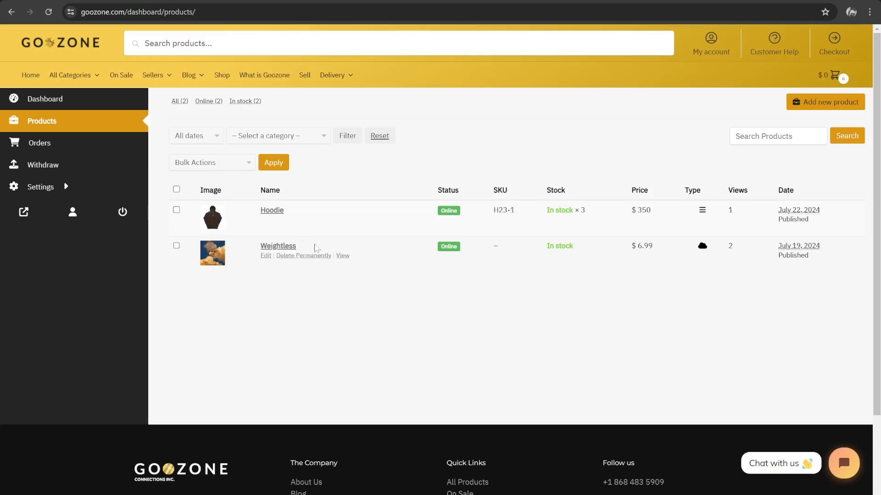
{"action": "mouse_move", "coordinate": [341, 224]}
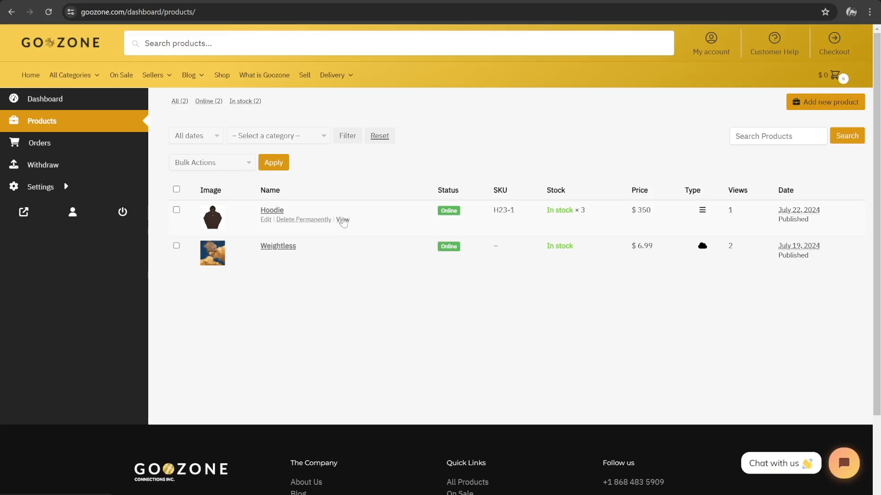
{"action": "left_click", "coordinate": [342, 219]}
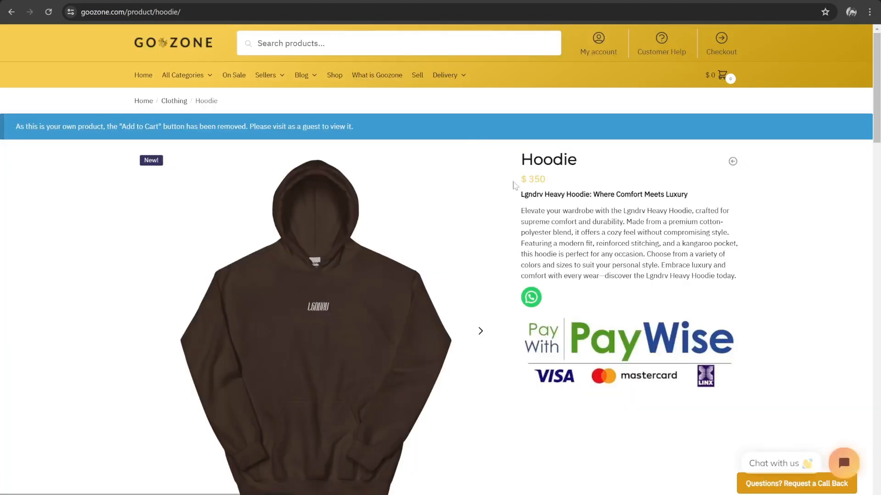
{"action": "scroll", "coordinate": [41, 222], "scroll_direction": "down", "scroll_amount": 2}
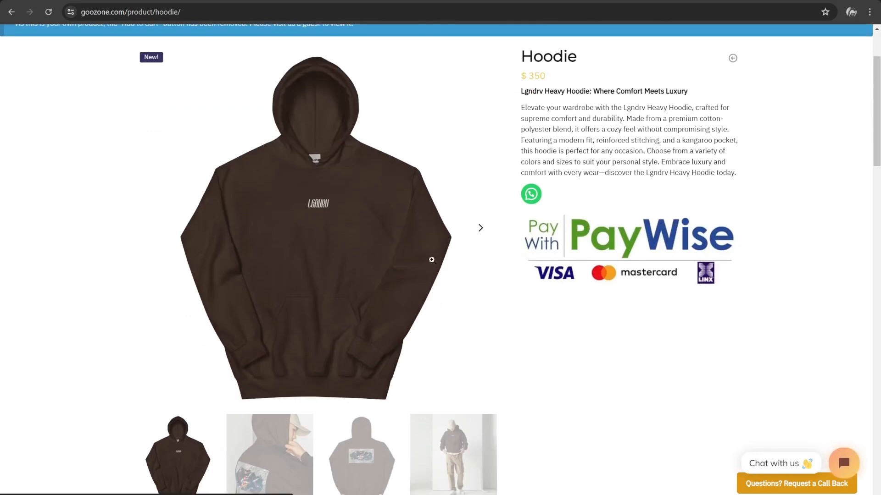
{"action": "left_click", "coordinate": [480, 228]}
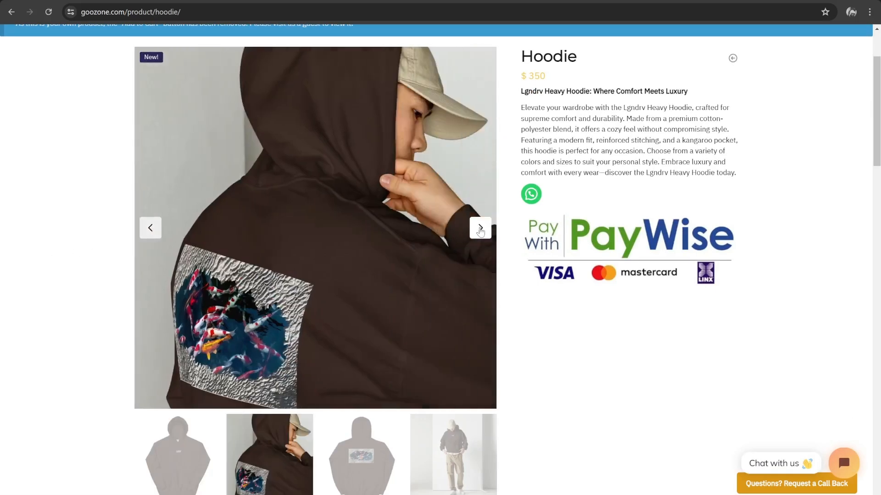
{"action": "left_click", "coordinate": [481, 235]}
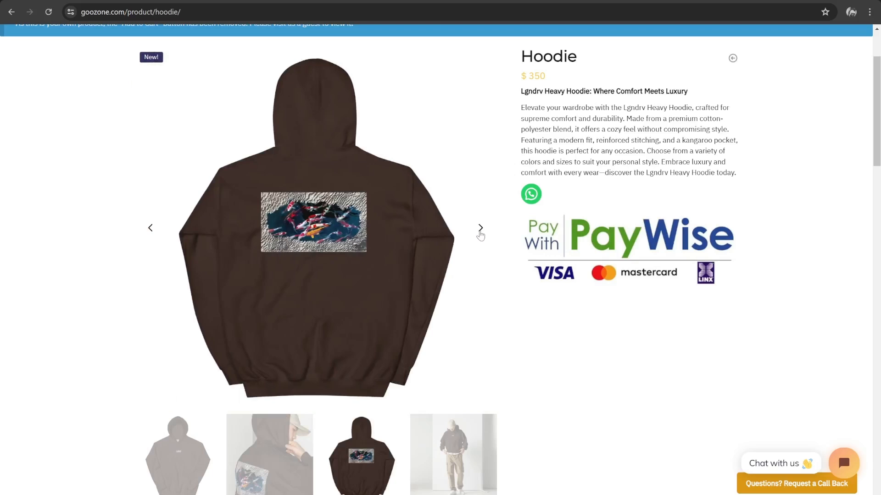
{"action": "left_click", "coordinate": [482, 235]}
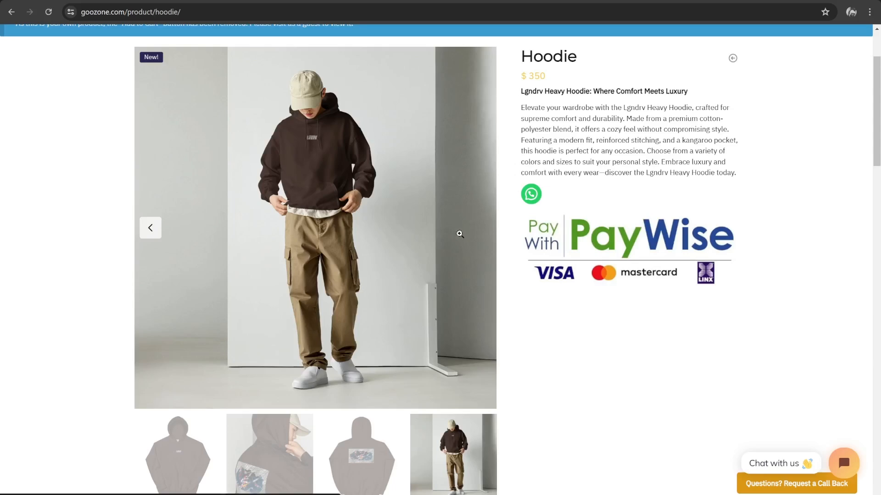
- Read the full description on the Hoodie's product page
{"action": "scroll", "coordinate": [356, 162], "scroll_direction": "down", "scroll_amount": 2}
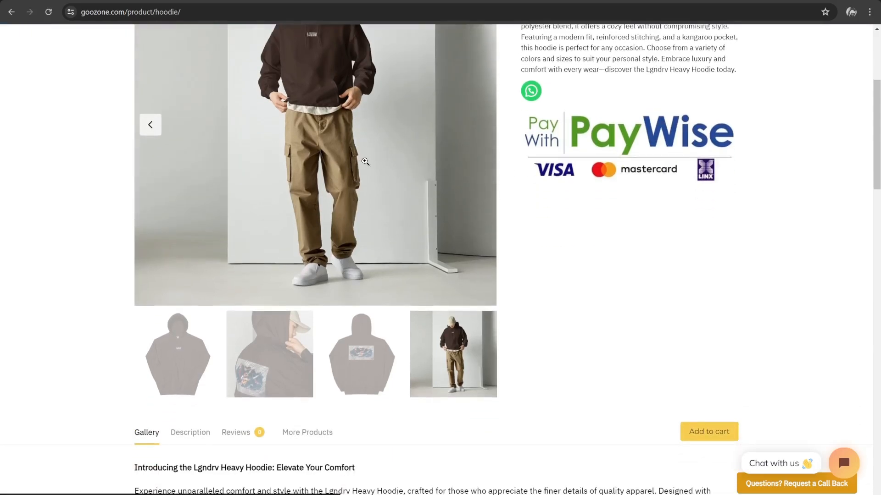
{"action": "scroll", "coordinate": [410, 150], "scroll_direction": "down", "scroll_amount": 3}
{"action": "scroll", "coordinate": [410, 150], "scroll_direction": "down", "scroll_amount": 3}
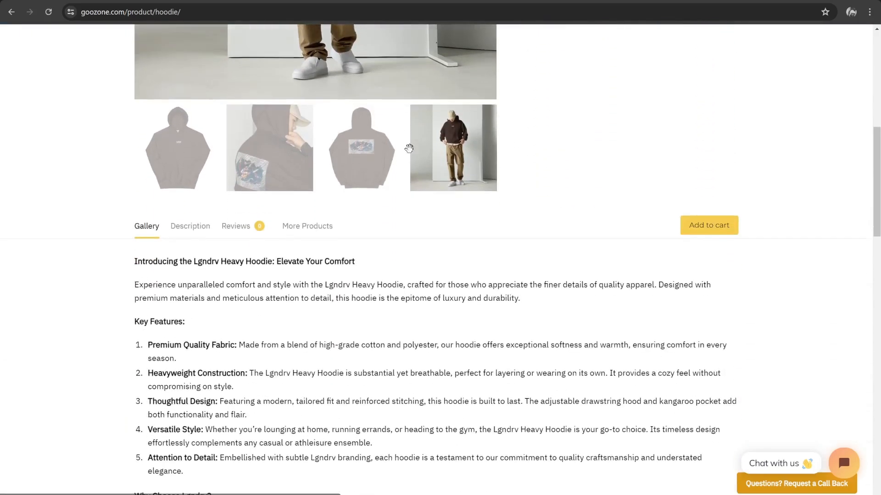
{"action": "scroll", "coordinate": [409, 152], "scroll_direction": "up", "scroll_amount": 3}
{"action": "scroll", "coordinate": [421, 176], "scroll_direction": "down", "scroll_amount": 6}
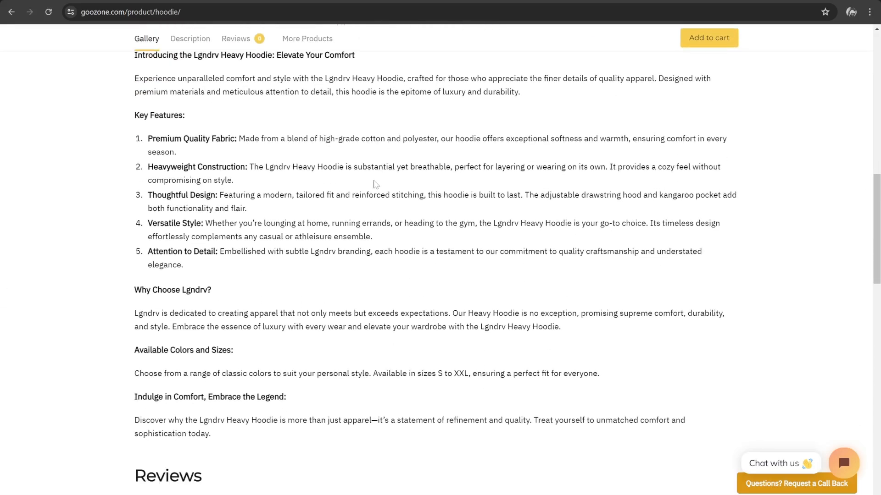
{"action": "left_click", "coordinate": [182, 40]}
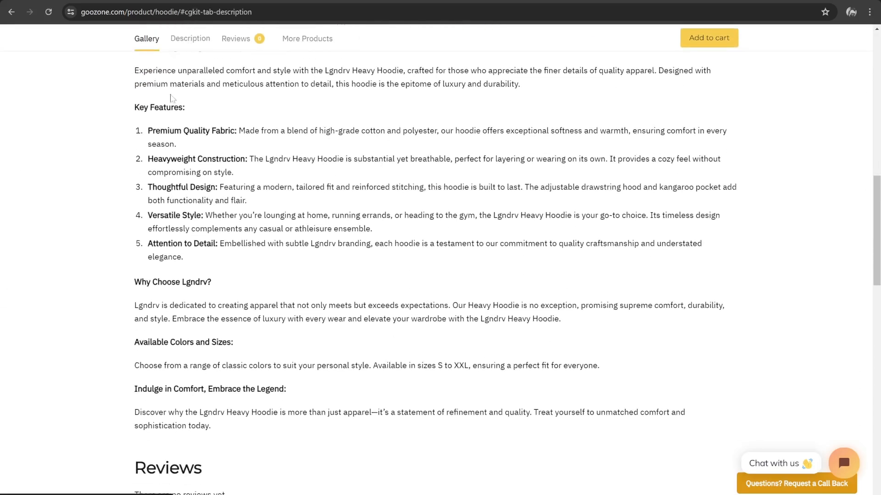
{"action": "scroll", "coordinate": [172, 103], "scroll_direction": "up", "scroll_amount": 2}
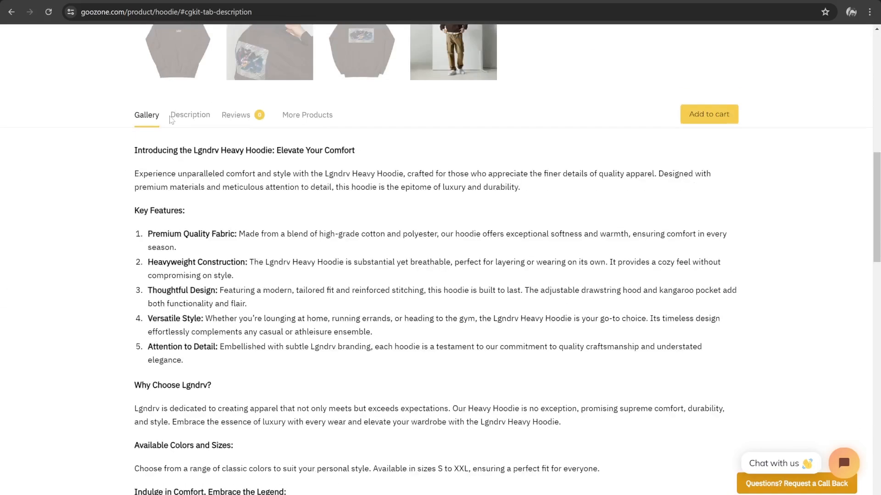
- Look over the reviews and the vendor's other products on the Hoodie's page
{"action": "left_click", "coordinate": [242, 120]}
{"action": "scroll", "coordinate": [248, 133], "scroll_direction": "up", "scroll_amount": 2}
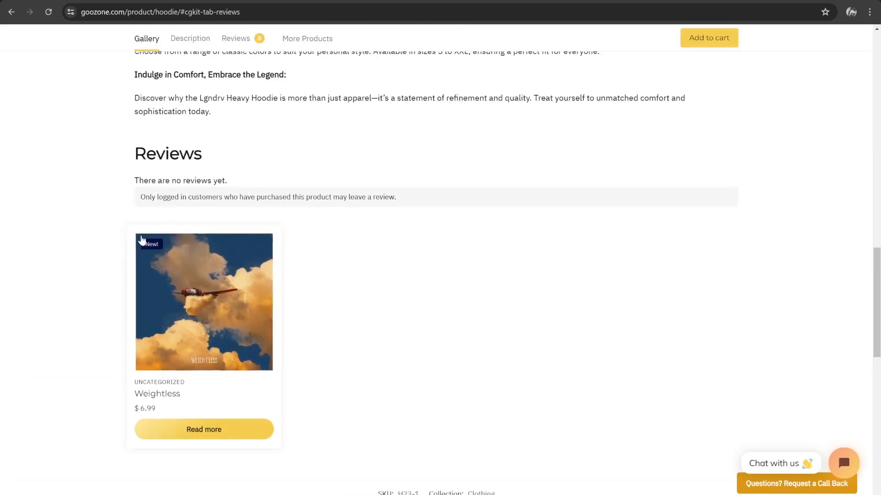
{"action": "scroll", "coordinate": [297, 217], "scroll_direction": "up", "scroll_amount": 3}
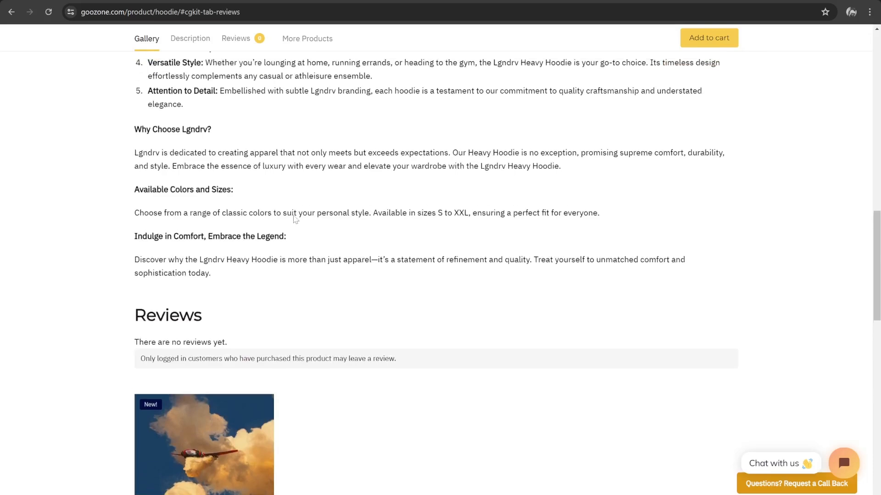
{"action": "scroll", "coordinate": [295, 219], "scroll_direction": "up", "scroll_amount": 3}
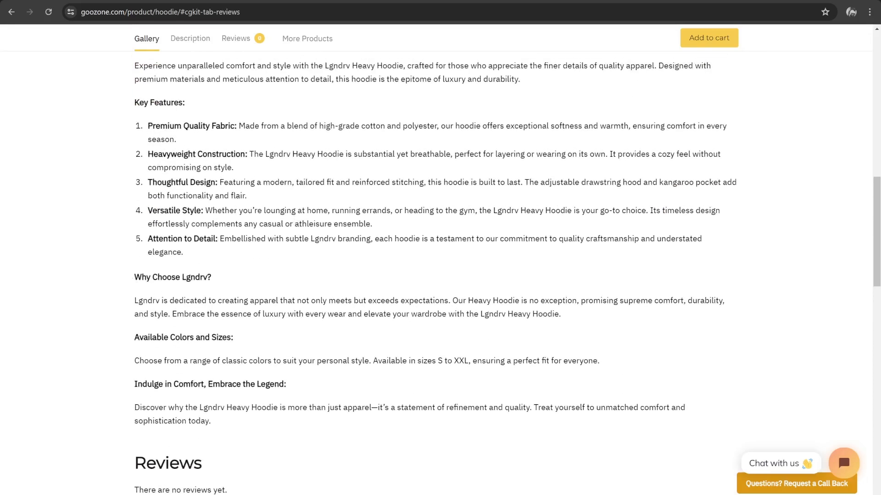
- Return to the top of the Hoodie's page and go back one entry in the browsing history
{"action": "scroll", "coordinate": [335, 294], "scroll_direction": "up", "scroll_amount": 15}
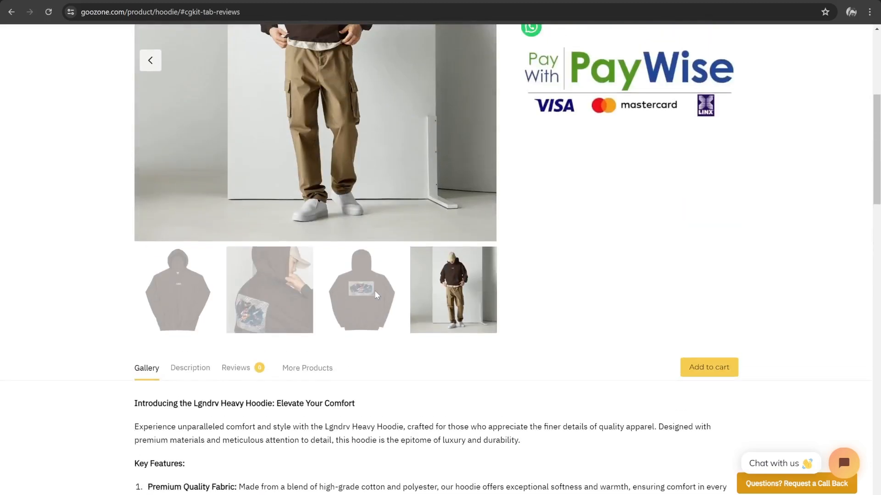
{"action": "scroll", "coordinate": [376, 294], "scroll_direction": "up", "scroll_amount": 2}
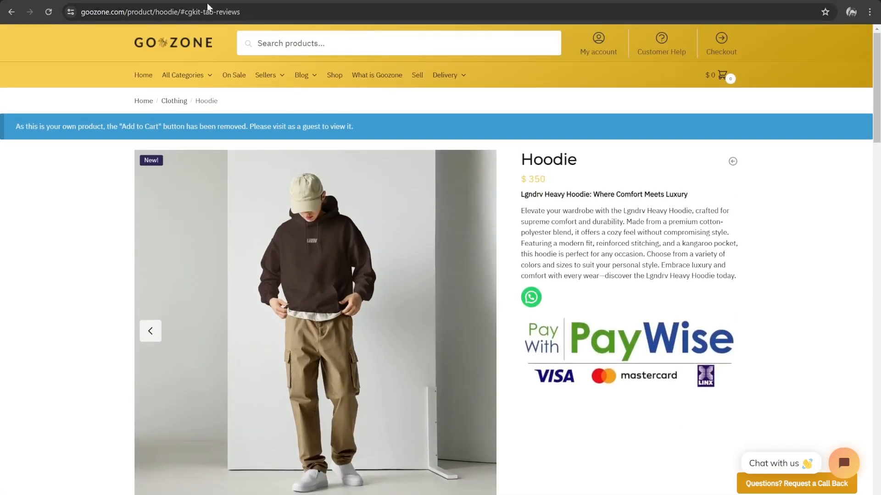
{"action": "left_click", "coordinate": [11, 12]}
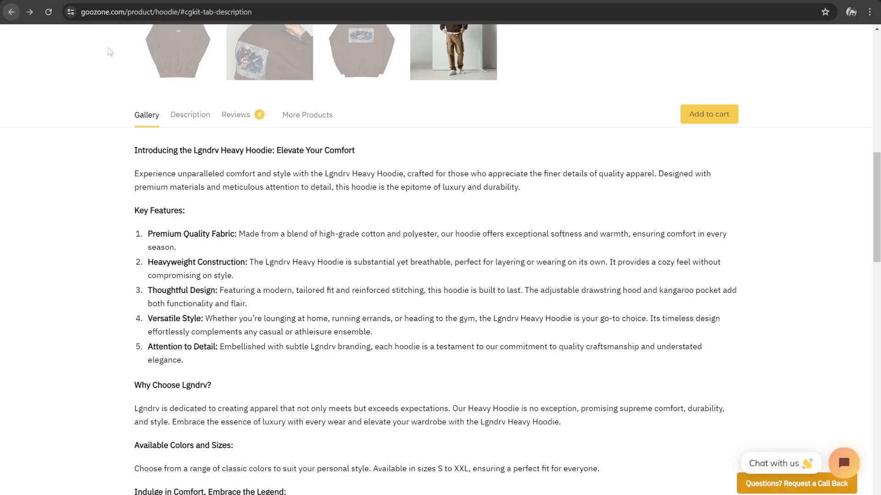
{"action": "scroll", "coordinate": [113, 74], "scroll_direction": "up", "scroll_amount": 10}
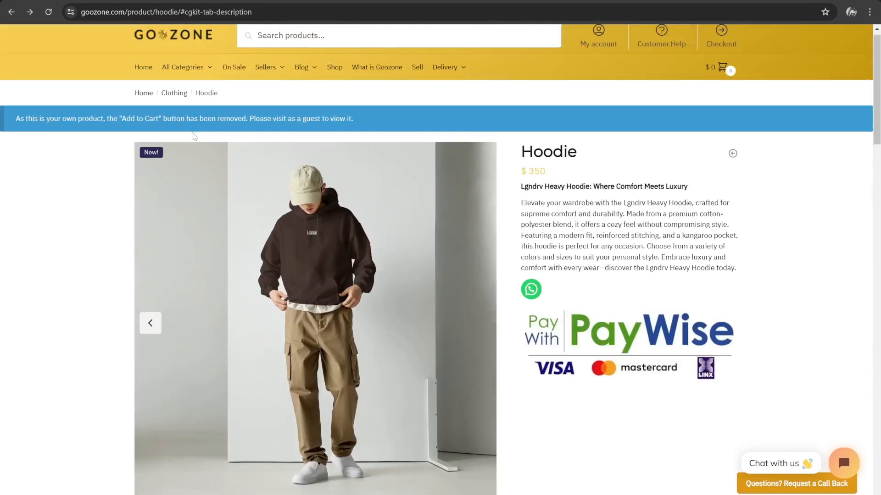